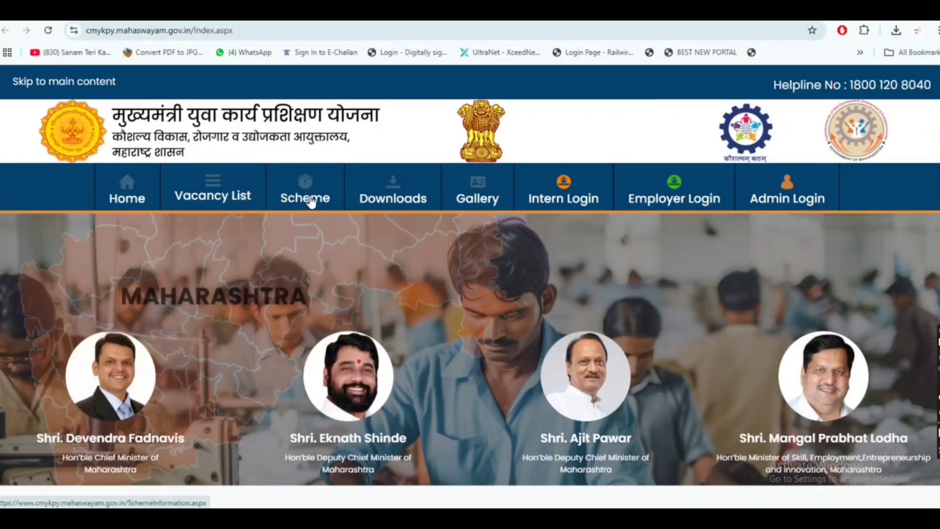
Look over the publicity documents under Downloads, then return Home to browse the stipend cards
{"action": "left_click", "coordinate": [385, 205]}
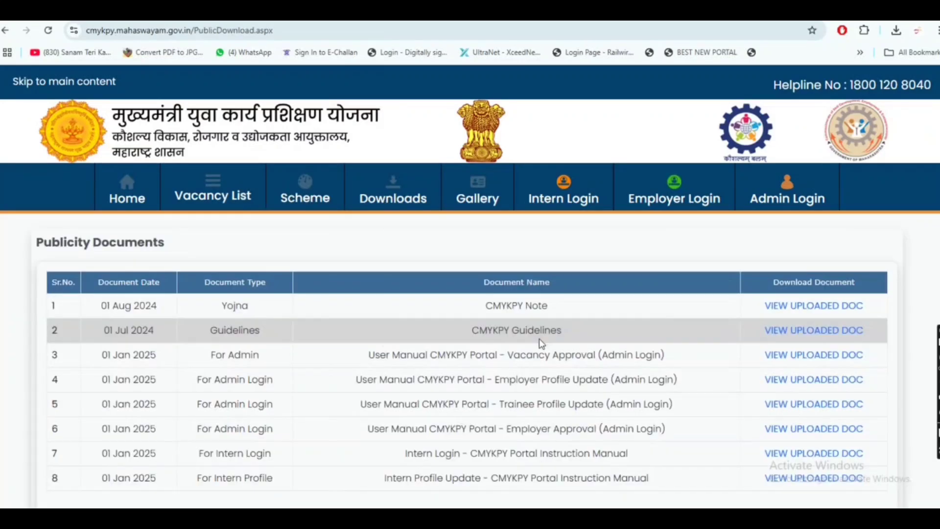
{"action": "left_click", "coordinate": [128, 196]}
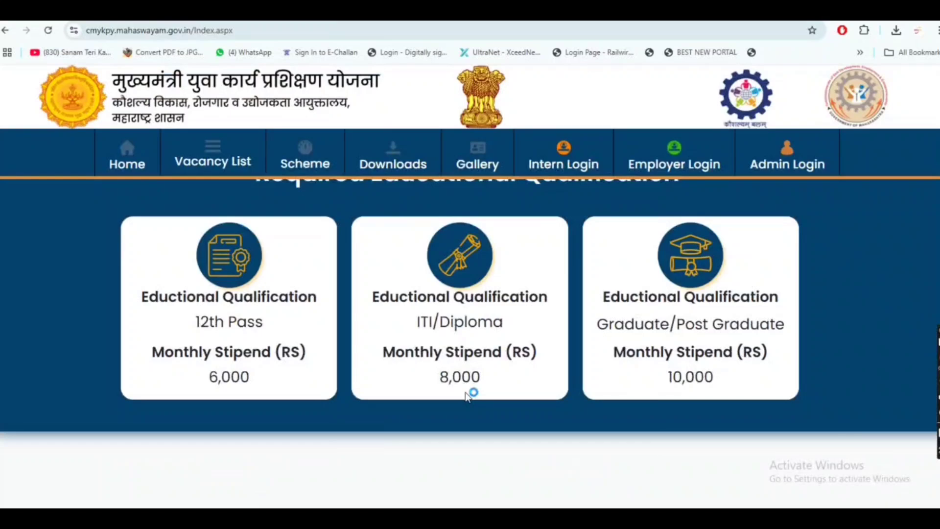
{"action": "scroll", "coordinate": [543, 329], "scroll_direction": "up", "scroll_amount": 10}
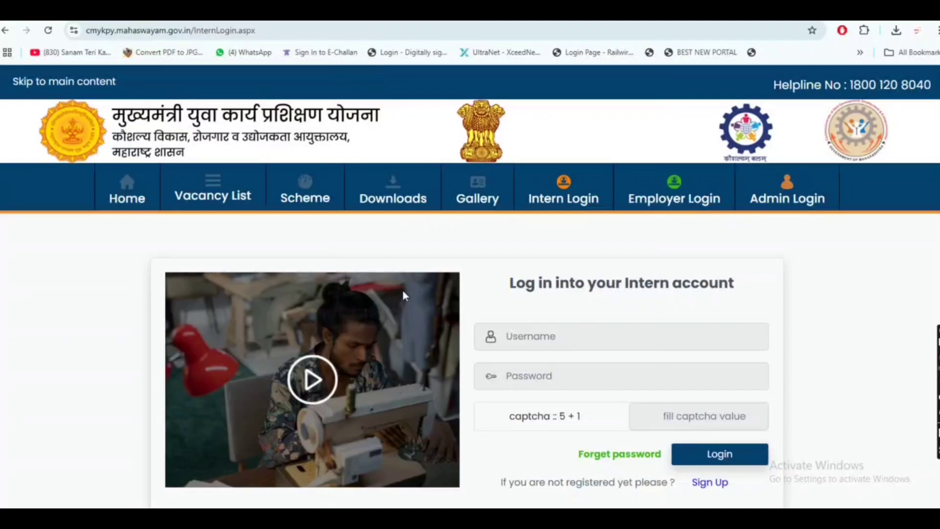
Scroll the Intern login page and follow Sign Up to begin a new intern registration
{"action": "scroll", "coordinate": [632, 312], "scroll_direction": "down", "scroll_amount": 1}
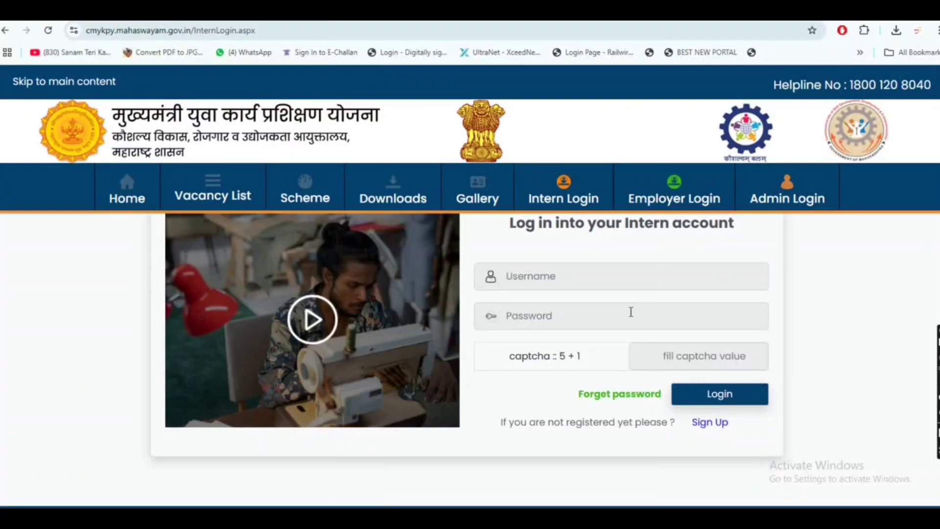
{"action": "left_click", "coordinate": [709, 423]}
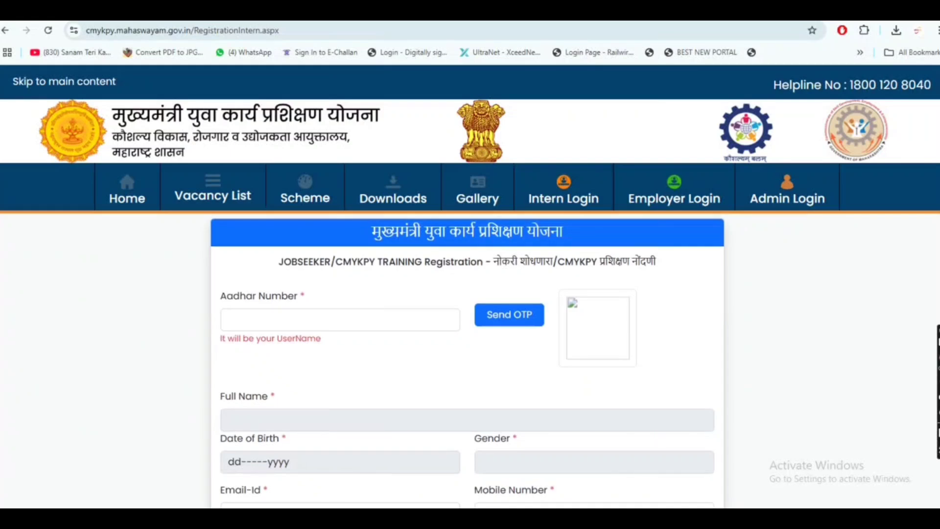
Enter the Aadhar number and request an OTP to the registered mobile number
{"action": "left_click", "coordinate": [306, 316]}
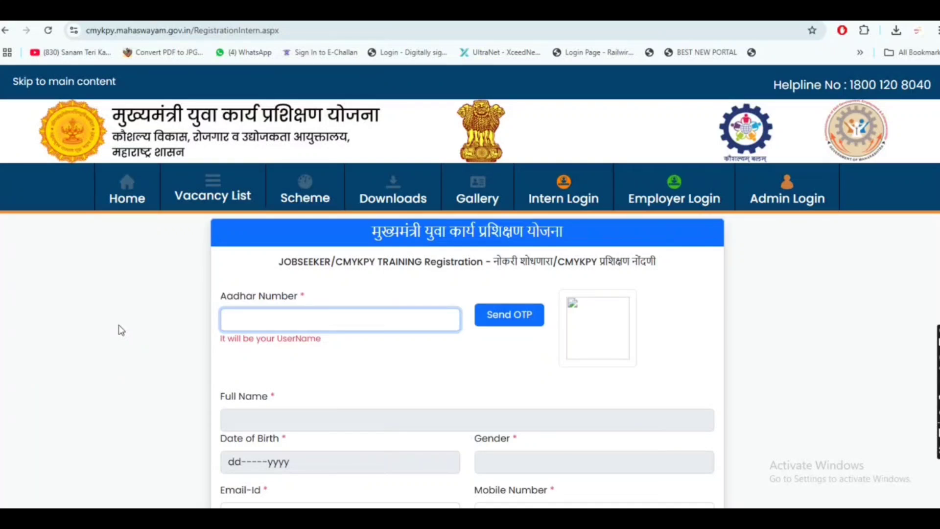
{"action": "type", "text": "59"}
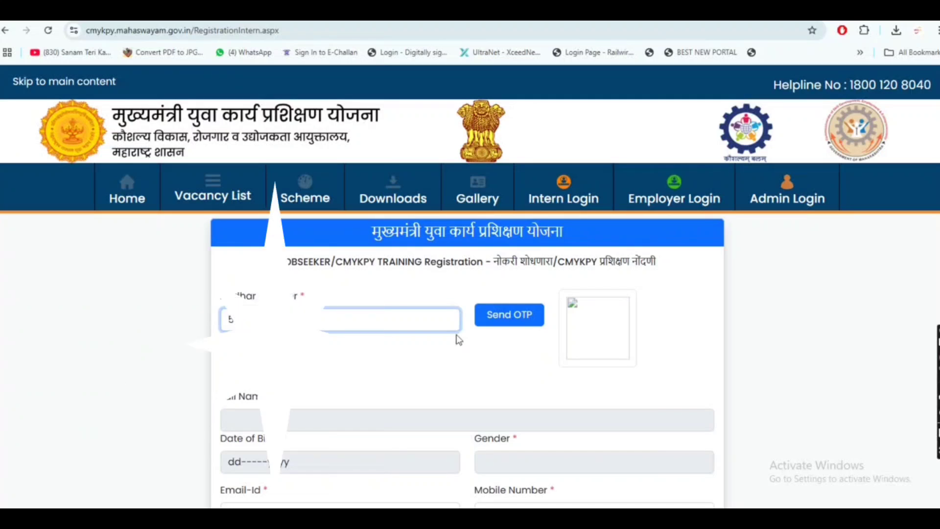
{"action": "left_click", "coordinate": [504, 327]}
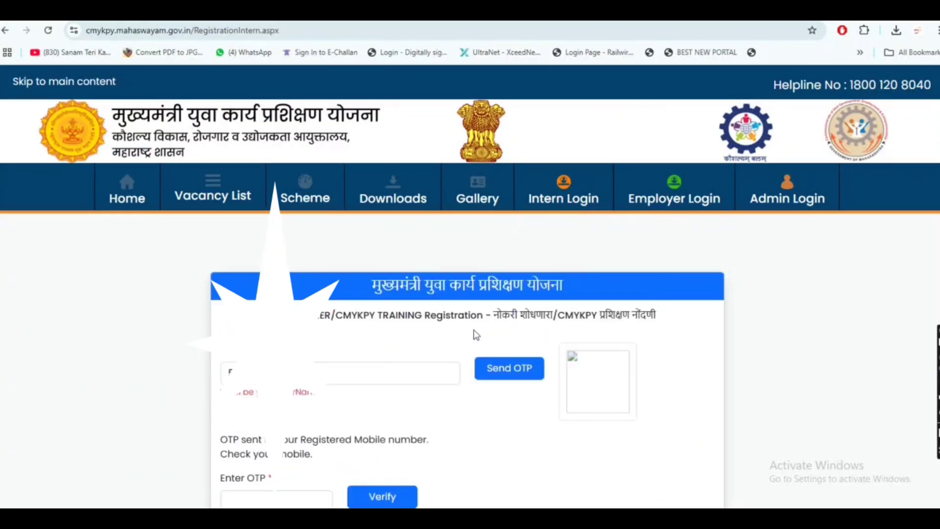
{"action": "scroll", "coordinate": [474, 330], "scroll_direction": "down", "scroll_amount": 3}
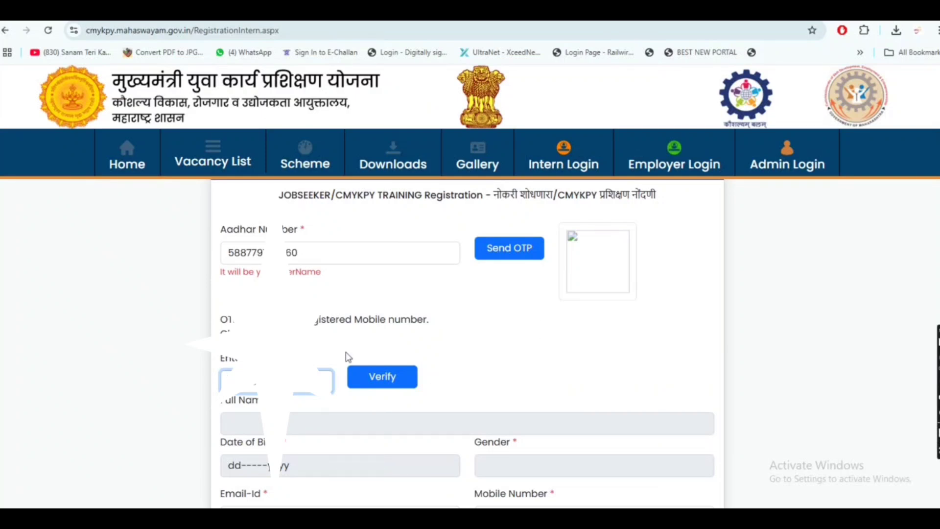
{"action": "left_click", "coordinate": [380, 380]}
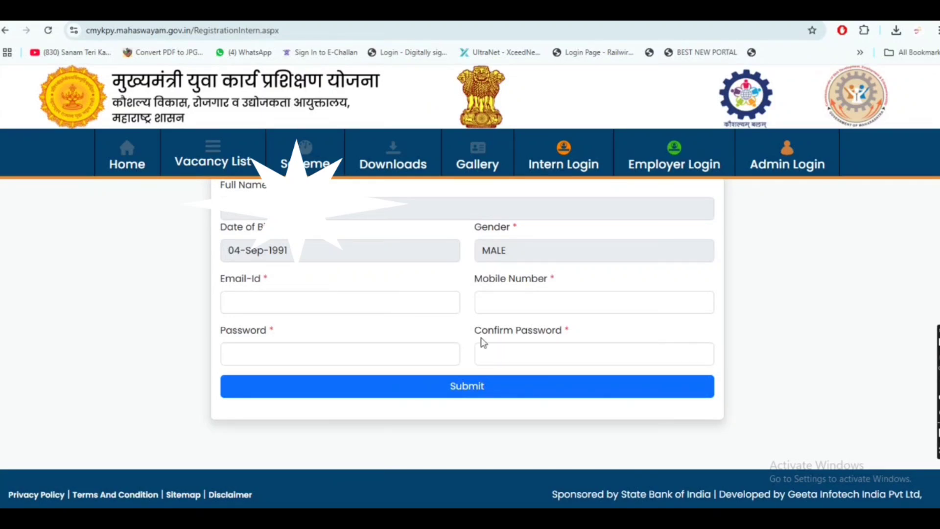
{"action": "left_click", "coordinate": [421, 304]}
Enter the intern login credentials and scroll the page while signing in
{"action": "type", "text": "a"}
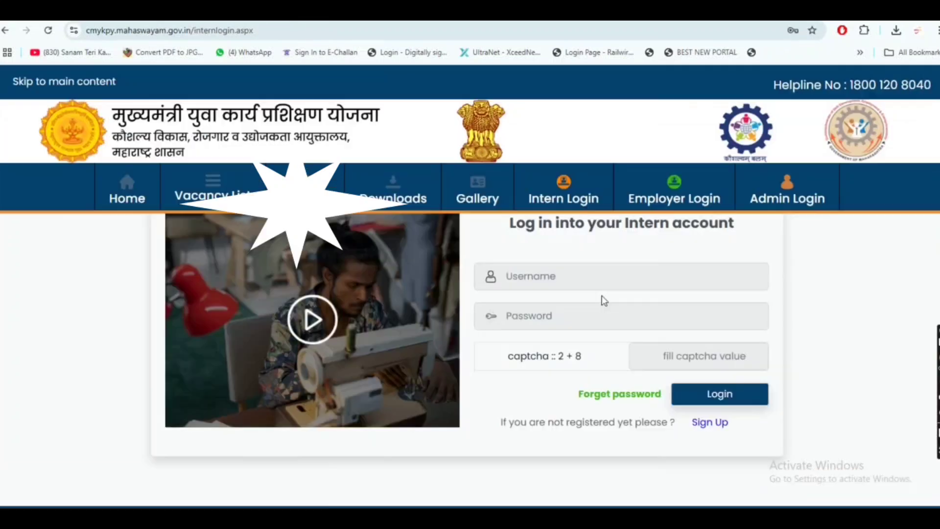
{"action": "scroll", "coordinate": [604, 300], "scroll_direction": "up", "scroll_amount": 1}
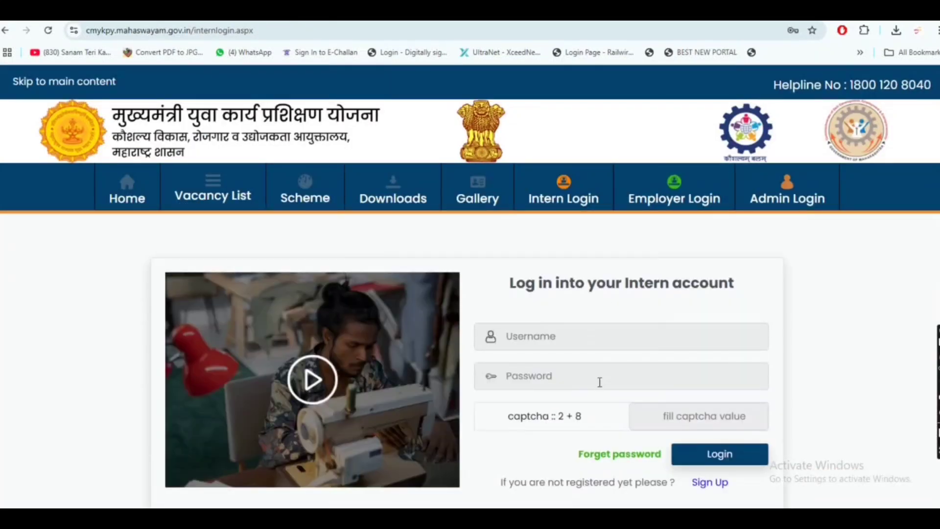
{"action": "scroll", "coordinate": [596, 362], "scroll_direction": "down", "scroll_amount": 1}
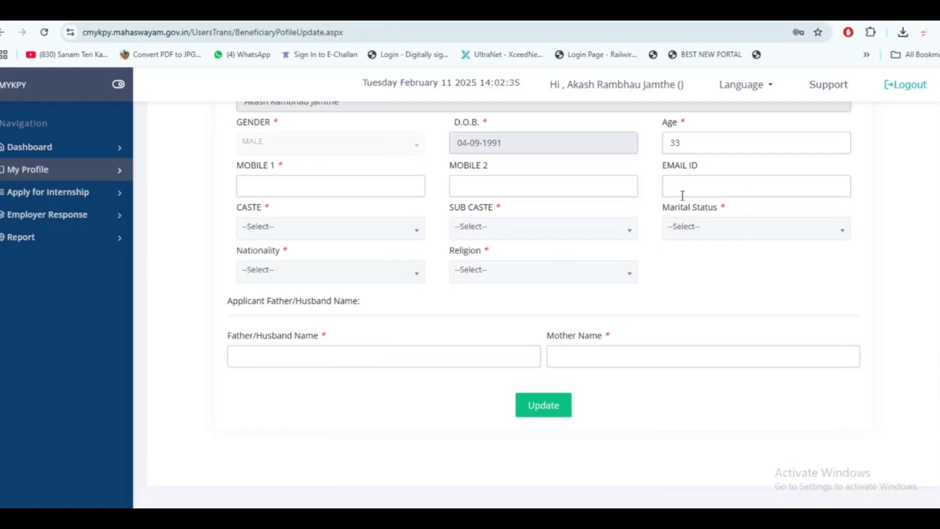
Set caste to SC and search for Chambhar as the sub caste
{"action": "left_click", "coordinate": [391, 226]}
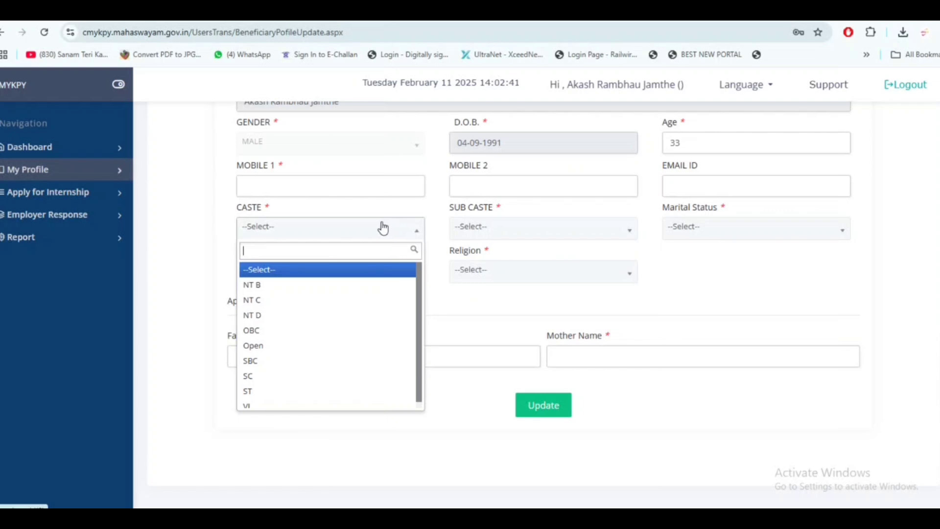
{"action": "left_click", "coordinate": [345, 376]}
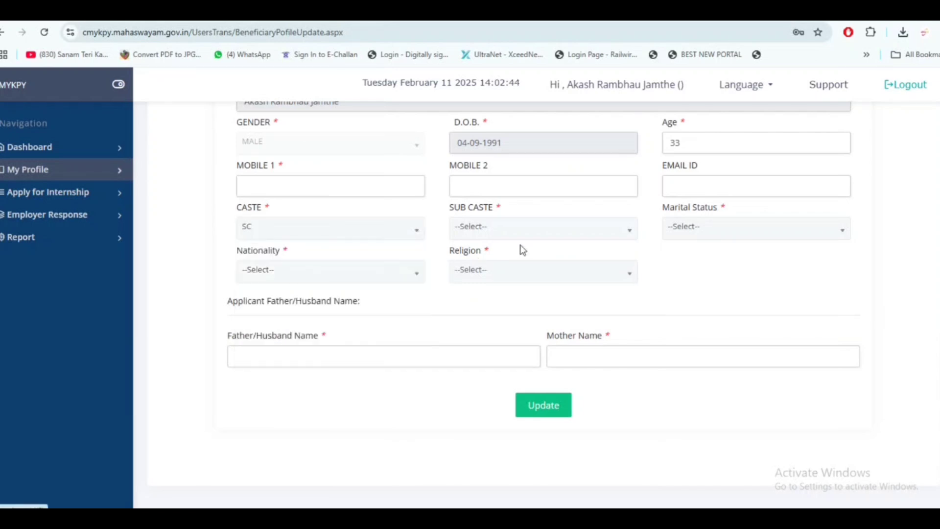
{"action": "left_click", "coordinate": [526, 237]}
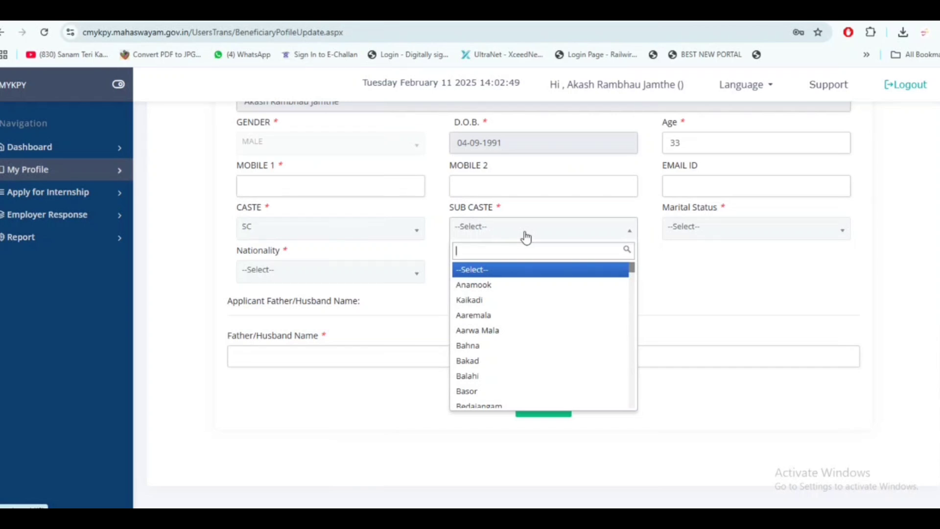
{"action": "type", "text": "cha"}
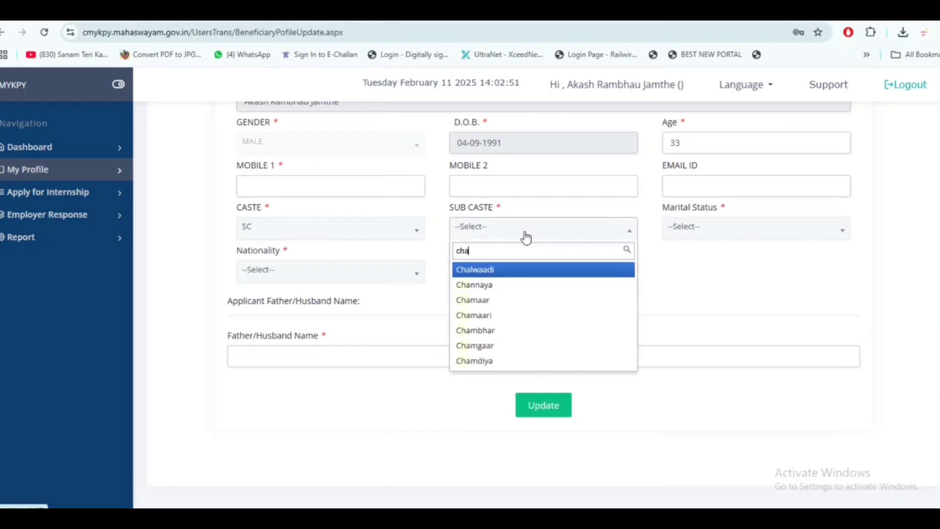
{"action": "type", "text": "m"}
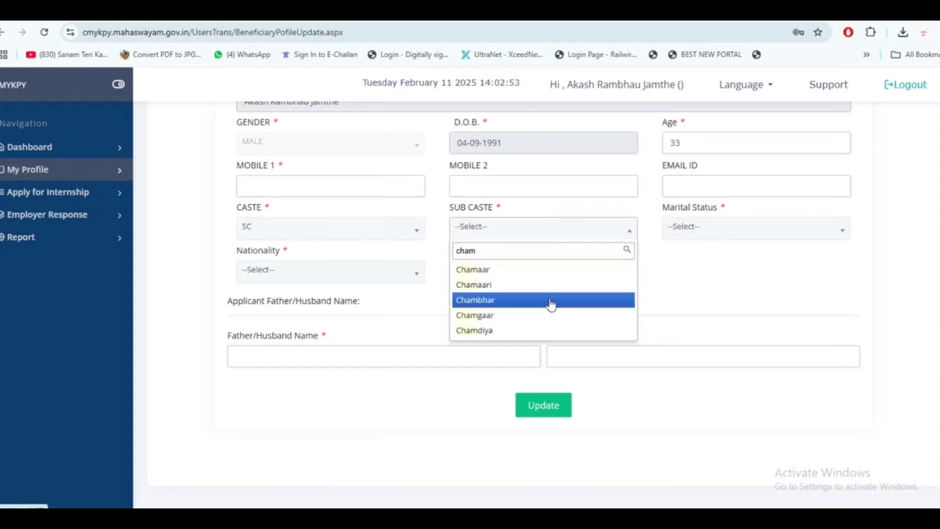
{"action": "left_click", "coordinate": [519, 303]}
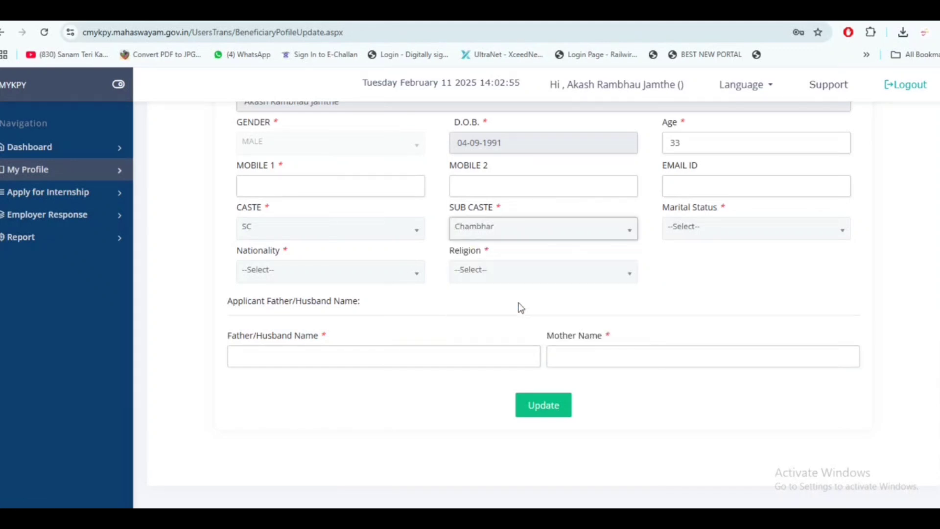
Set marital status to Unmarried and nationality to Indian
{"action": "left_click", "coordinate": [713, 230]}
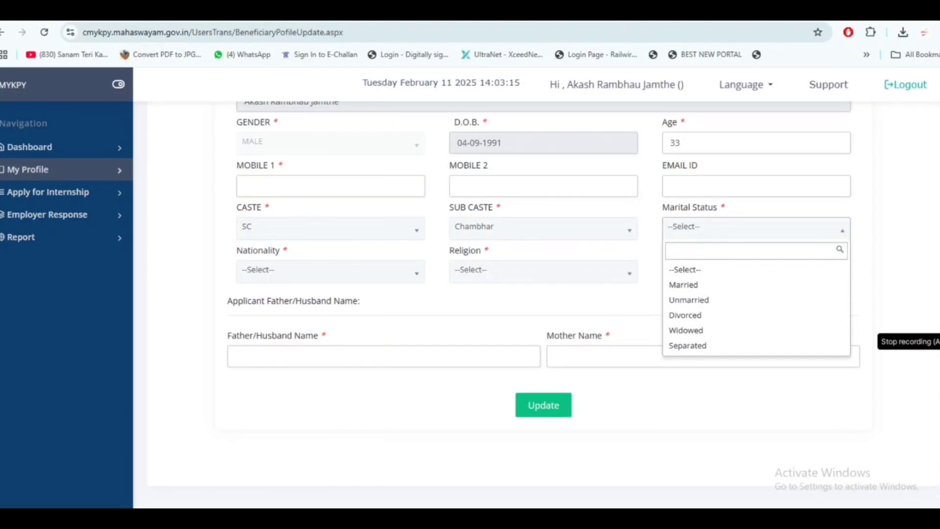
{"action": "left_click", "coordinate": [721, 306]}
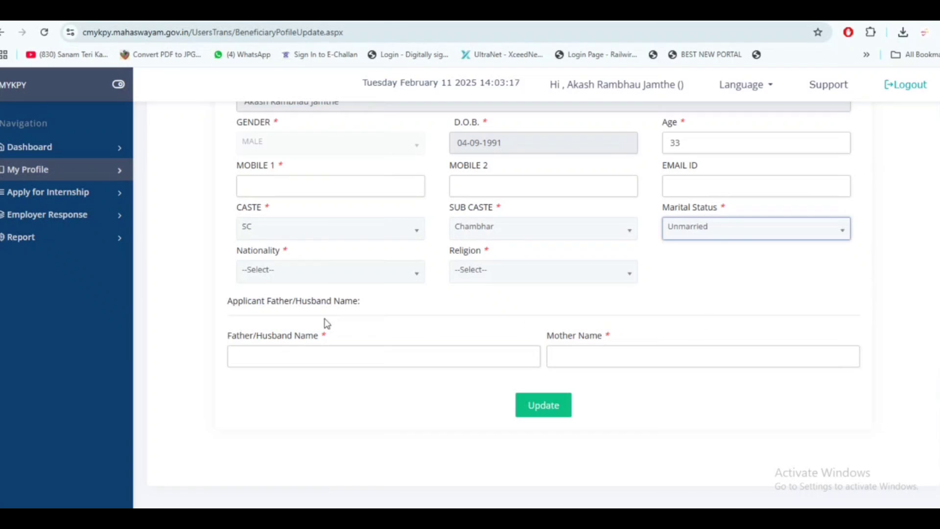
{"action": "left_click", "coordinate": [320, 275]}
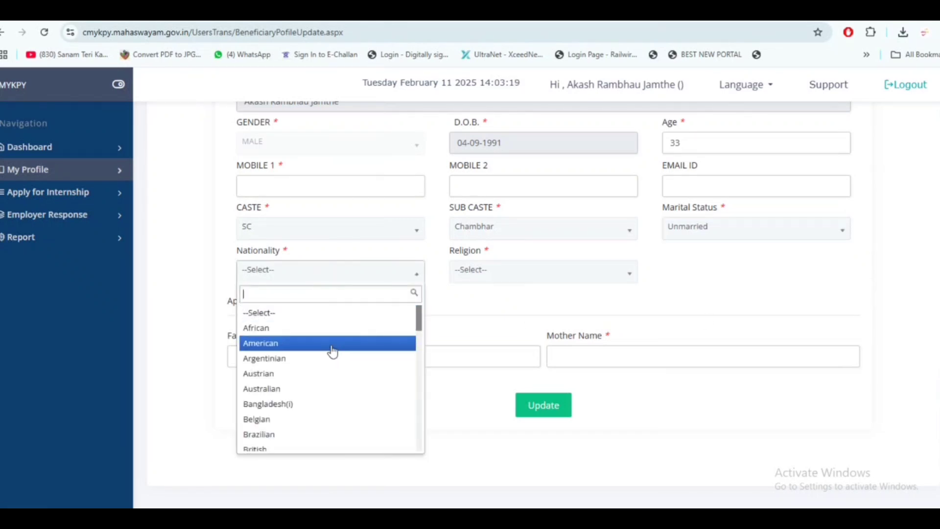
{"action": "type", "text": "ind"}
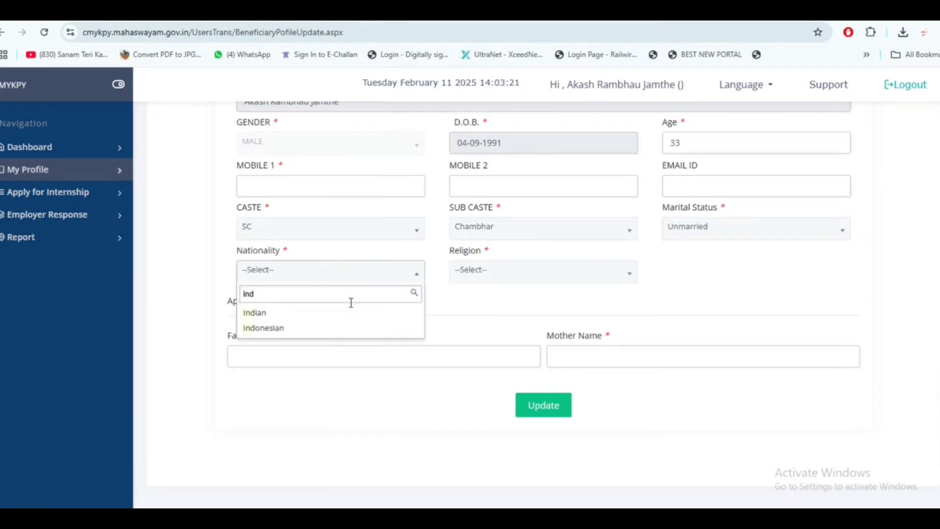
{"action": "left_click", "coordinate": [352, 314]}
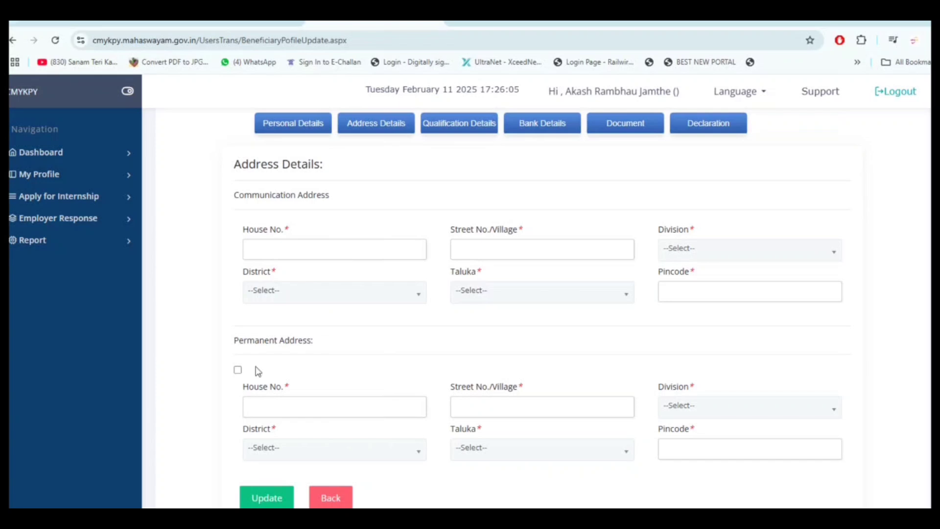
Save the address details and start entering the communication house number
{"action": "left_click", "coordinate": [264, 498]}
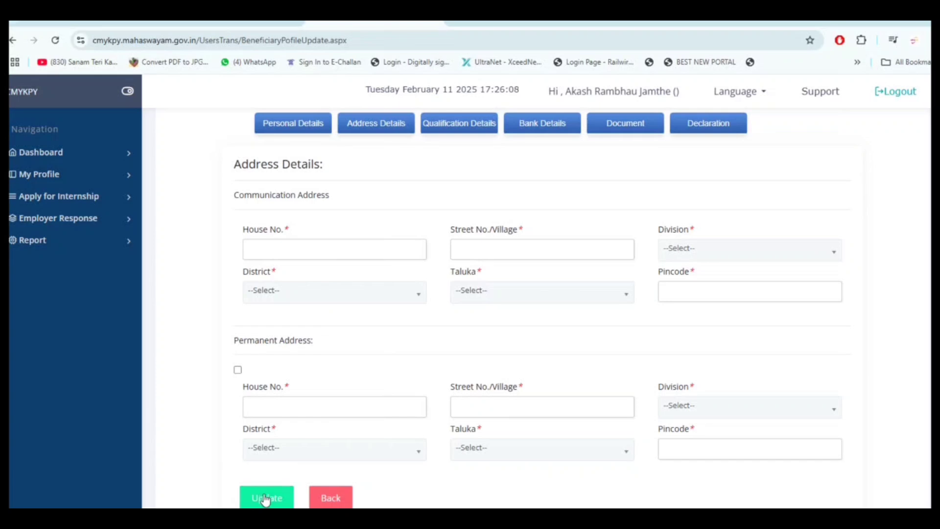
{"action": "left_click", "coordinate": [319, 247]}
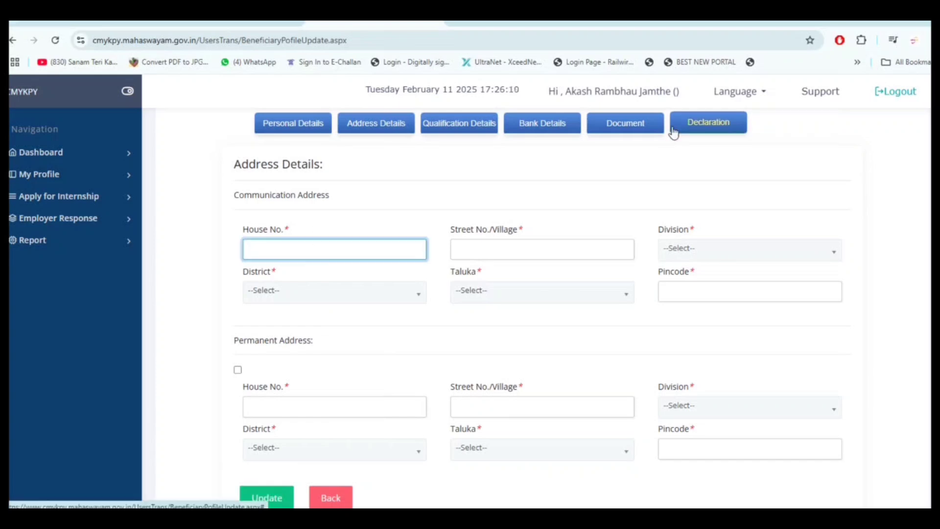
{"action": "type", "text": "sl"}
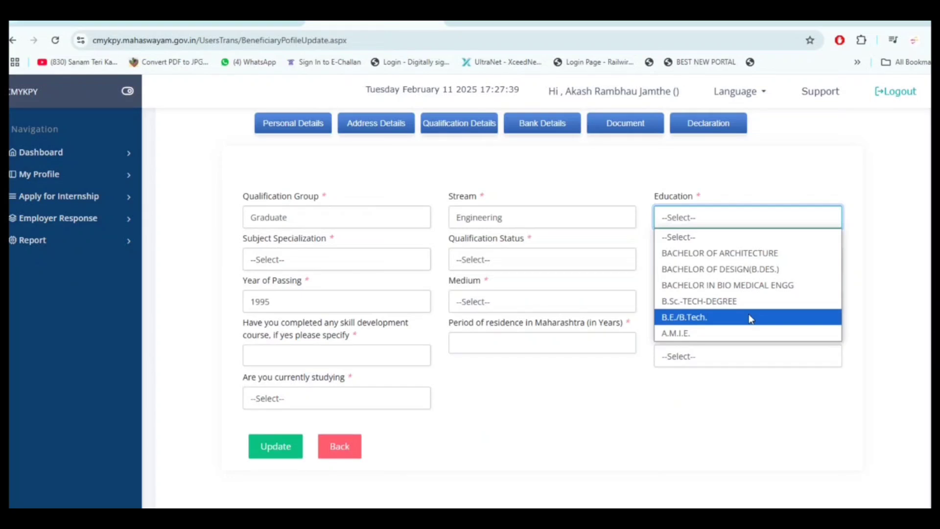
Choose B.E./B.Tech. in Electronics Engineering, status Passed, with 63.53 percentage
{"action": "left_click", "coordinate": [751, 318]}
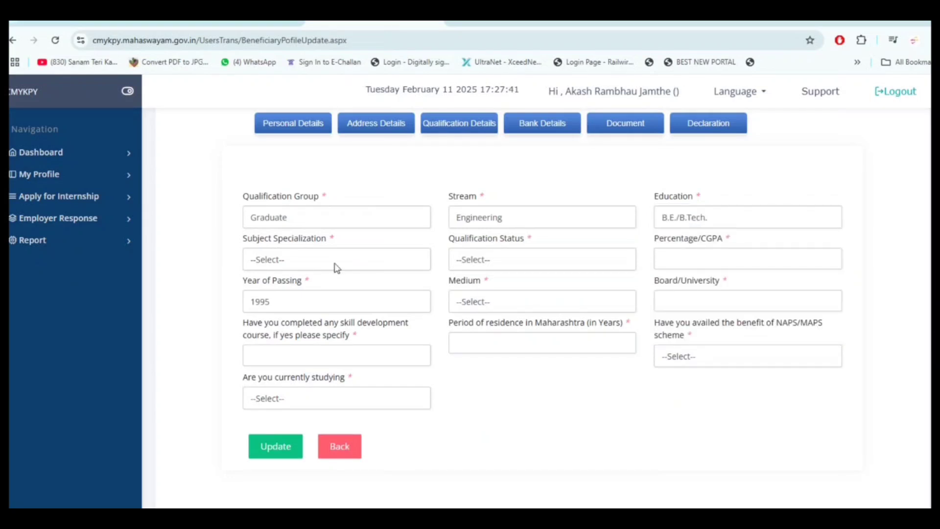
{"action": "left_click", "coordinate": [336, 260]}
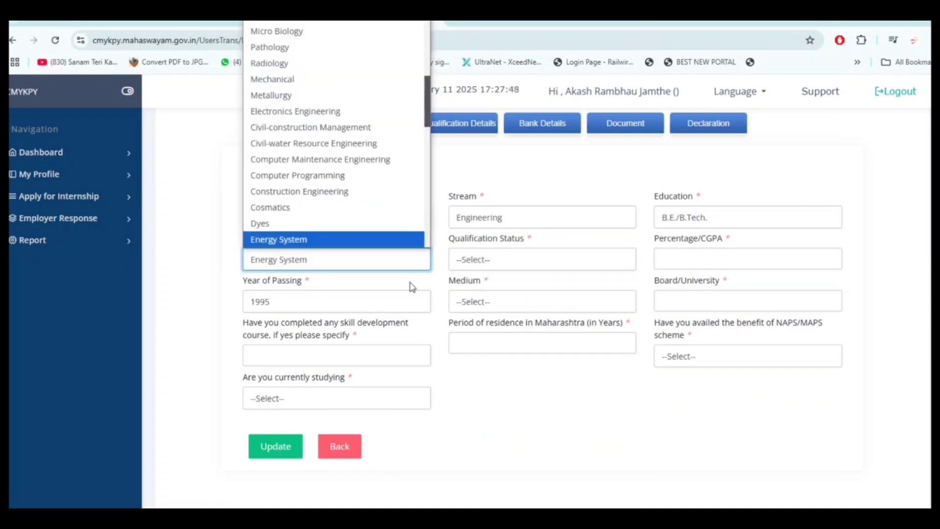
{"action": "key", "text": "Down"}
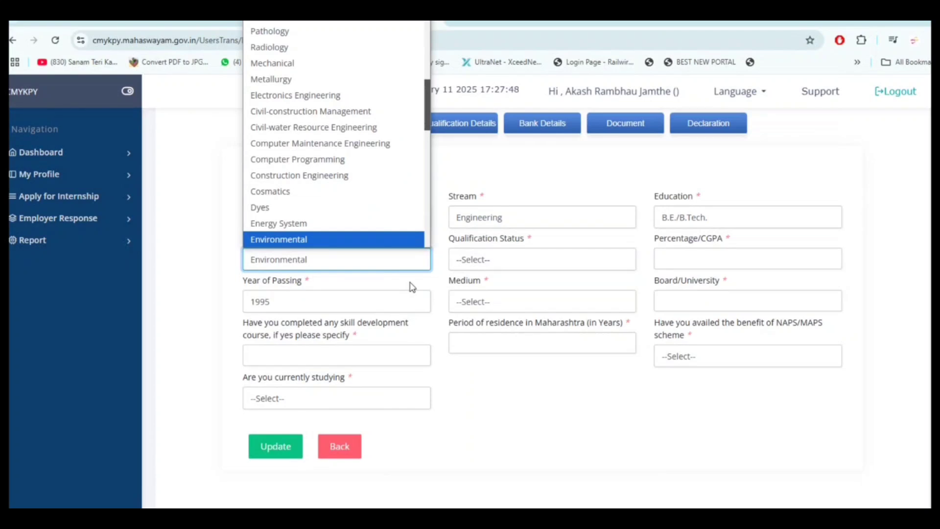
{"action": "key", "text": "e"}
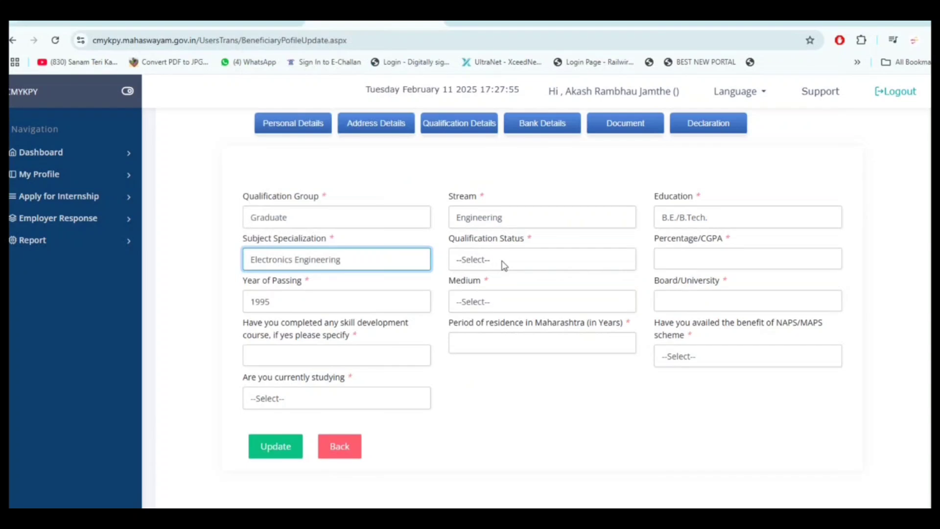
{"action": "left_click", "coordinate": [503, 263]}
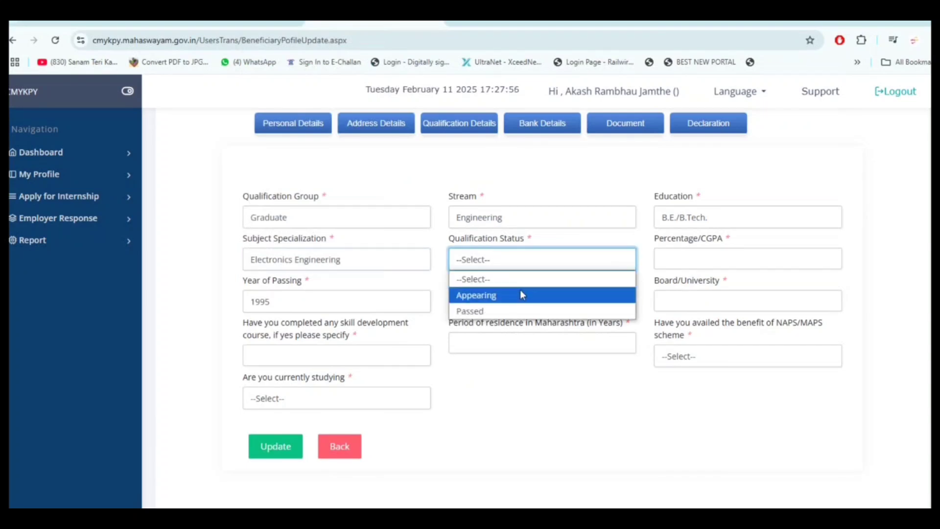
{"action": "left_click", "coordinate": [513, 311]}
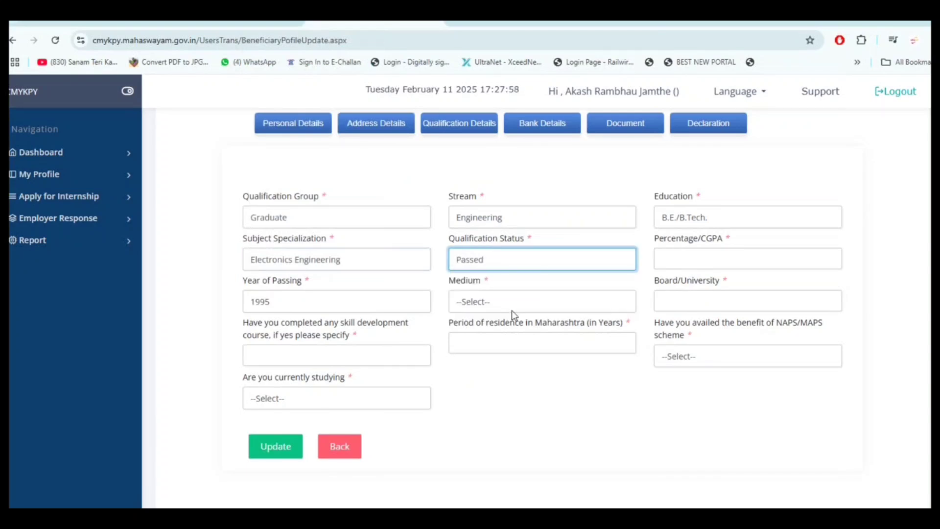
{"action": "left_click", "coordinate": [707, 262]}
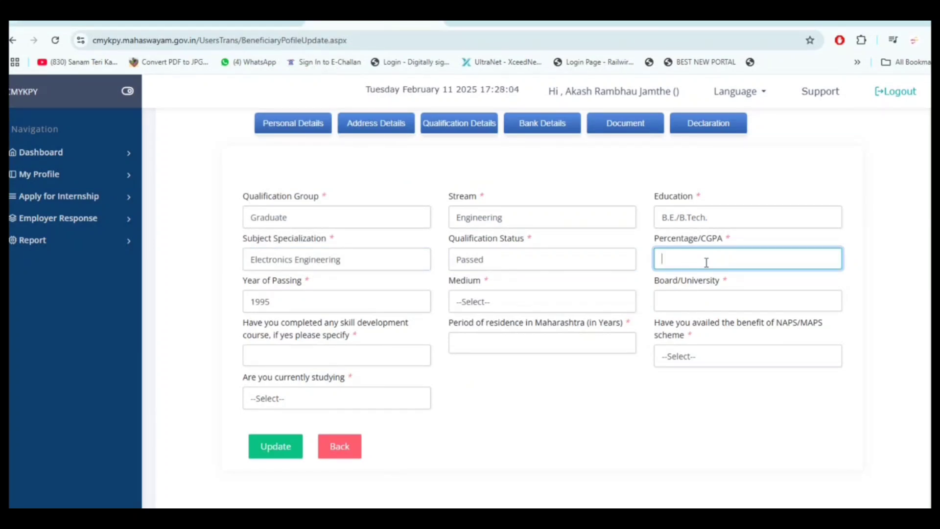
{"action": "type", "text": "63.53"}
Set passing year 2013, English medium and board SANT GADGE BABA AMRAVATI UNIVERSITY AMRAVATI
{"action": "left_click", "coordinate": [299, 301]}
{"action": "scroll", "coordinate": [290, 206], "scroll_direction": "down", "scroll_amount": 2}
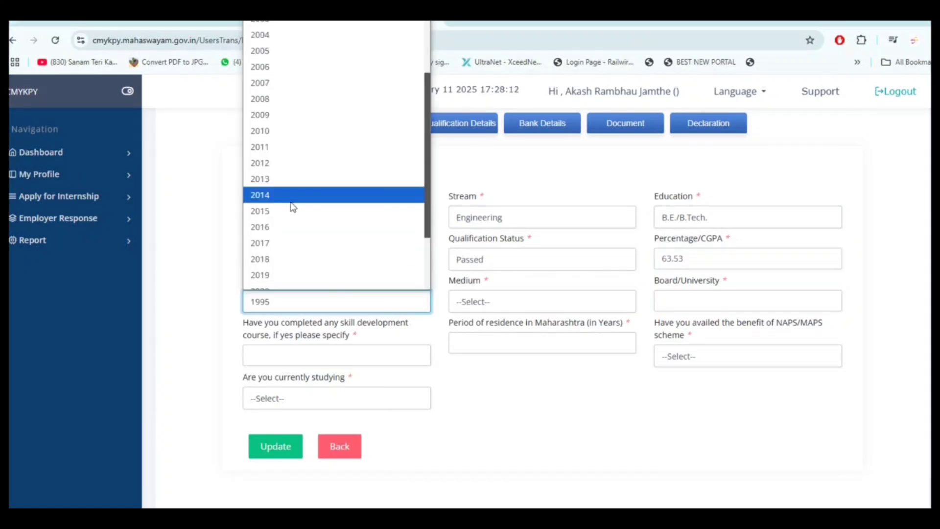
{"action": "scroll", "coordinate": [293, 208], "scroll_direction": "down", "scroll_amount": 2}
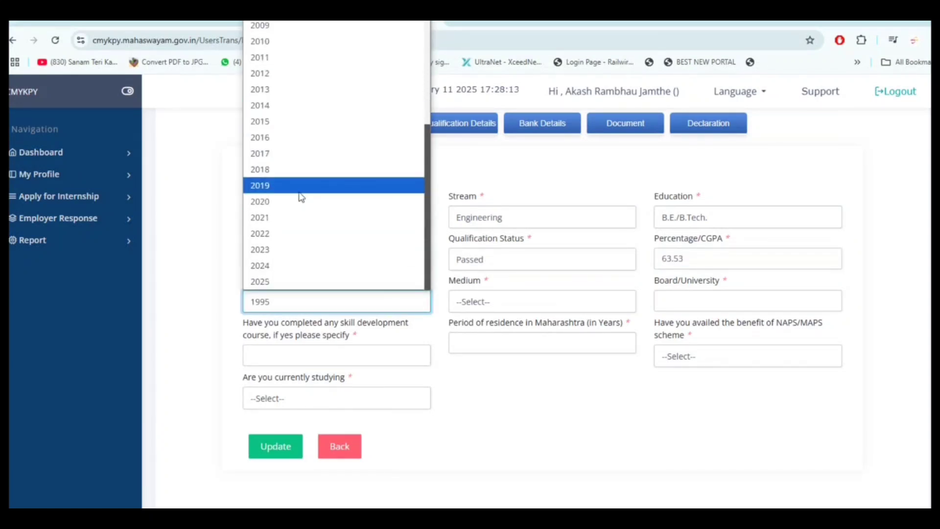
{"action": "scroll", "coordinate": [301, 196], "scroll_direction": "up", "scroll_amount": 2}
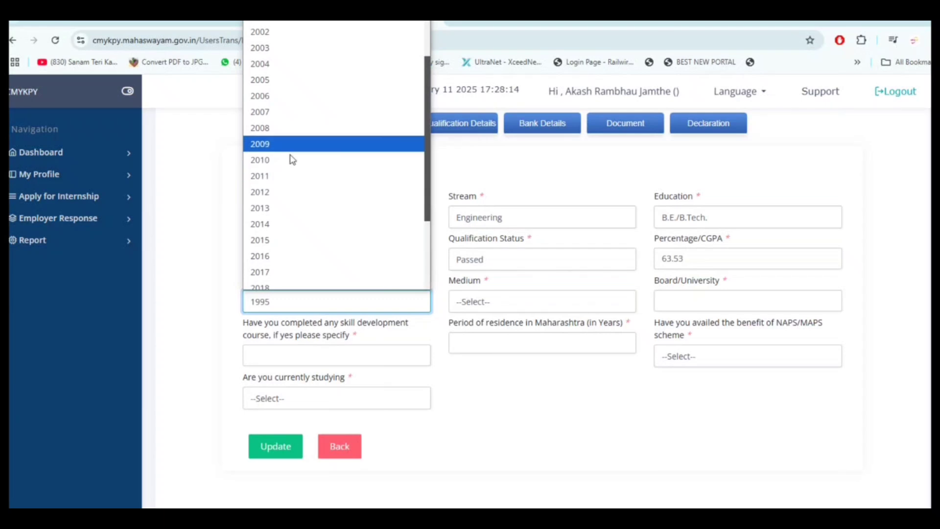
{"action": "left_click", "coordinate": [294, 207]}
{"action": "left_click", "coordinate": [517, 302]}
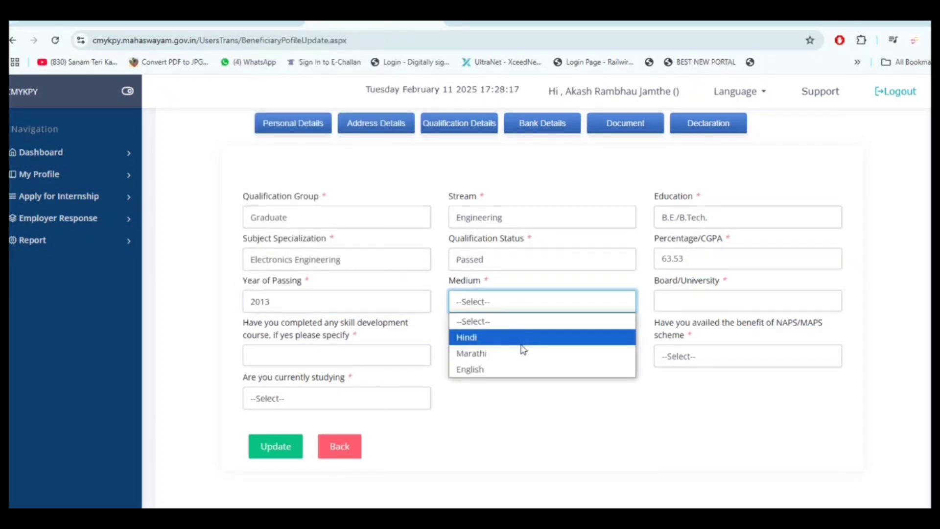
{"action": "left_click", "coordinate": [572, 368]}
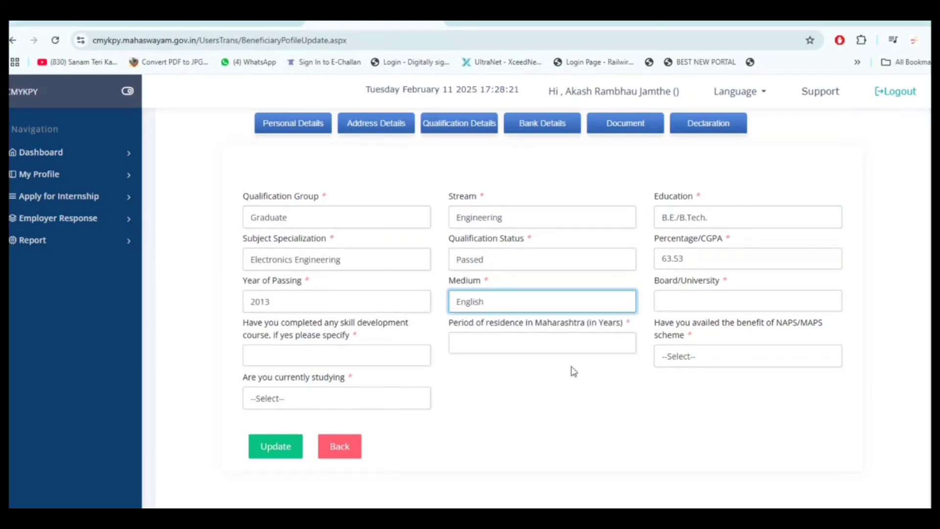
{"action": "left_click", "coordinate": [720, 301]}
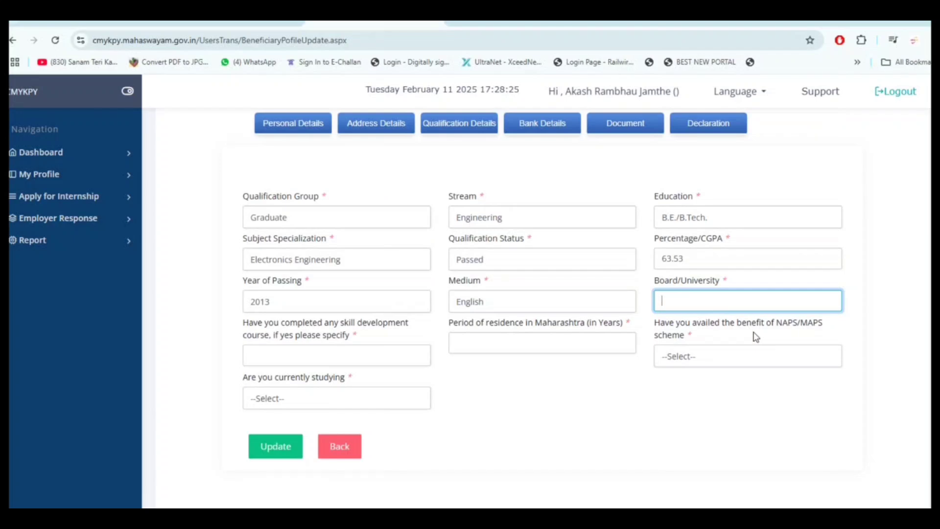
{"action": "type", "text": "SANT GADGE BABA"}
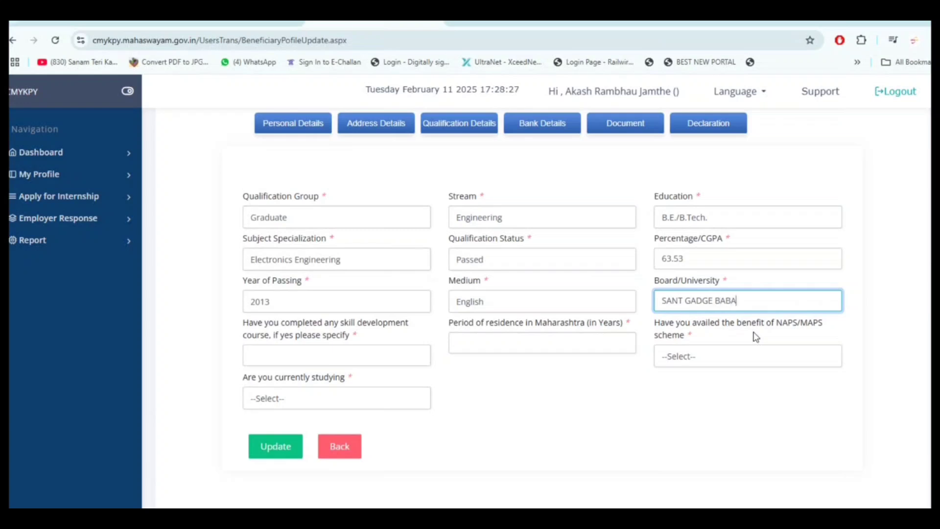
{"action": "type", "text": " AMRAVATI UNIVERSITY A"}
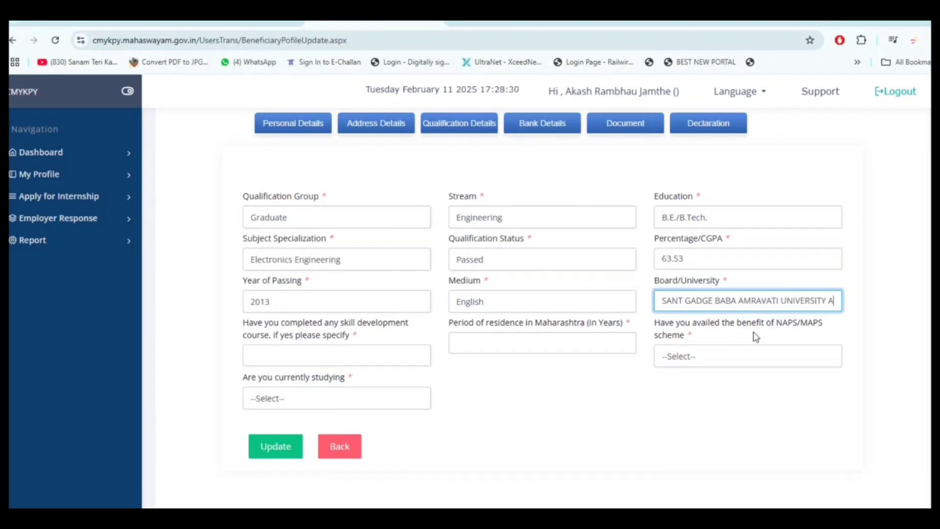
{"action": "type", "text": "MRAVATI"}
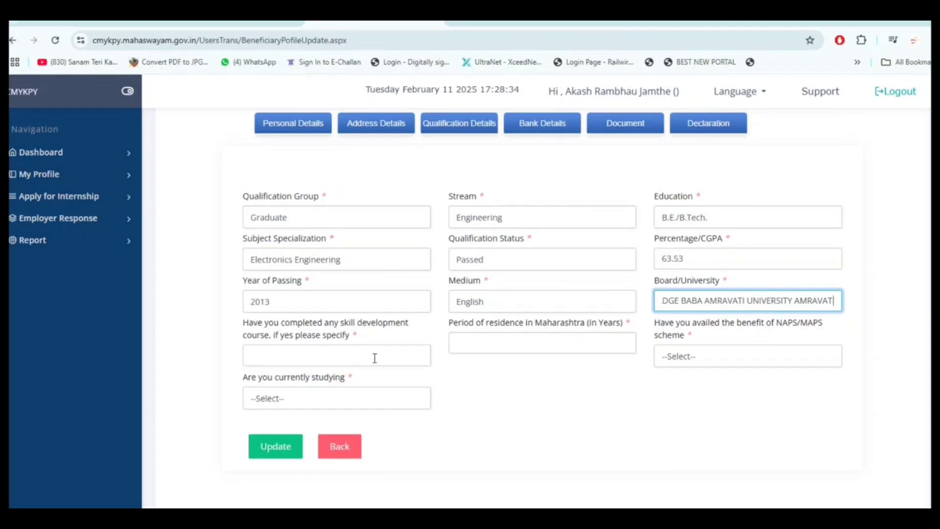
Enter NA for skill course and 33 years' residence, answer No to NAPS/MAPS and studying, then update
{"action": "left_click", "coordinate": [313, 359]}
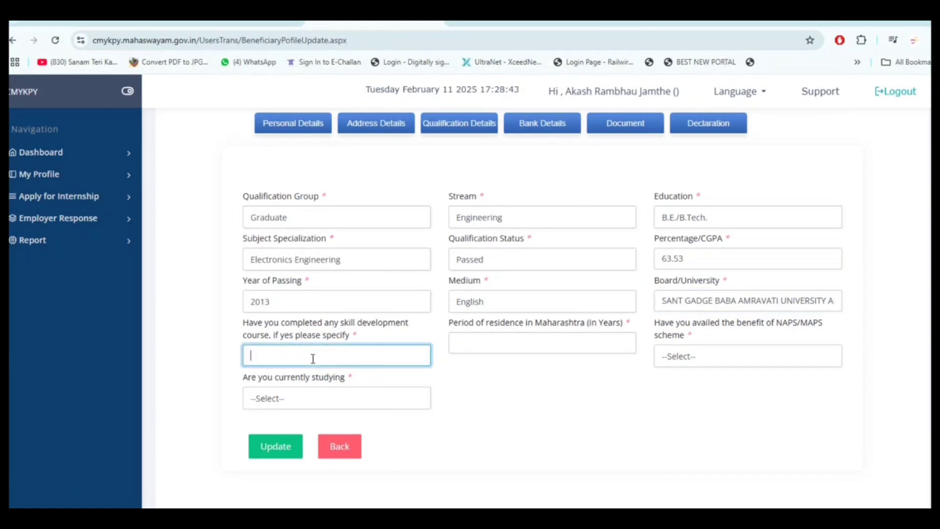
{"action": "type", "text": "NA"}
{"action": "left_click", "coordinate": [507, 345]}
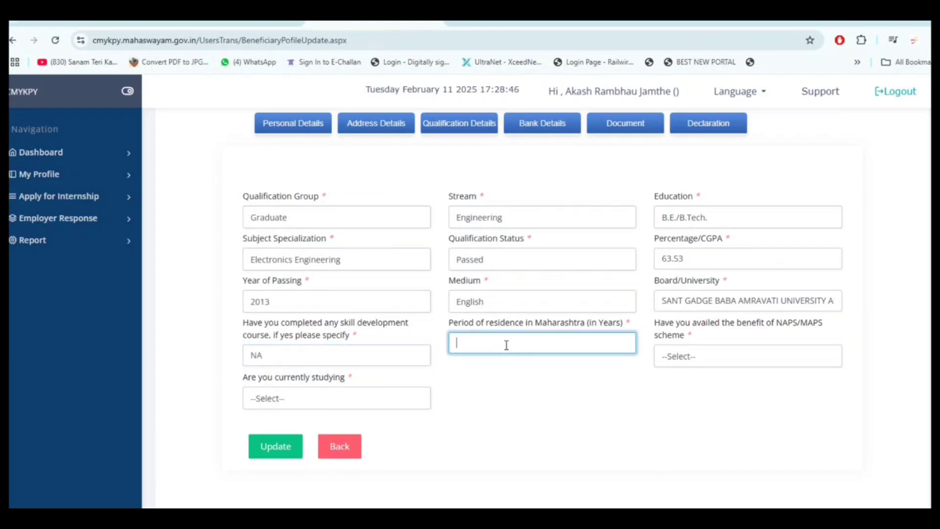
{"action": "type", "text": "33"}
{"action": "left_click", "coordinate": [729, 360]}
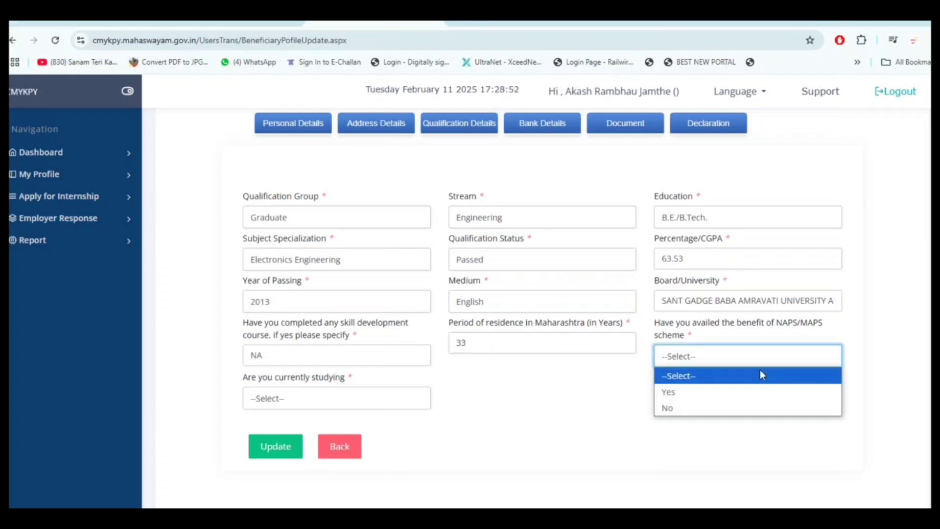
{"action": "left_click", "coordinate": [745, 407]}
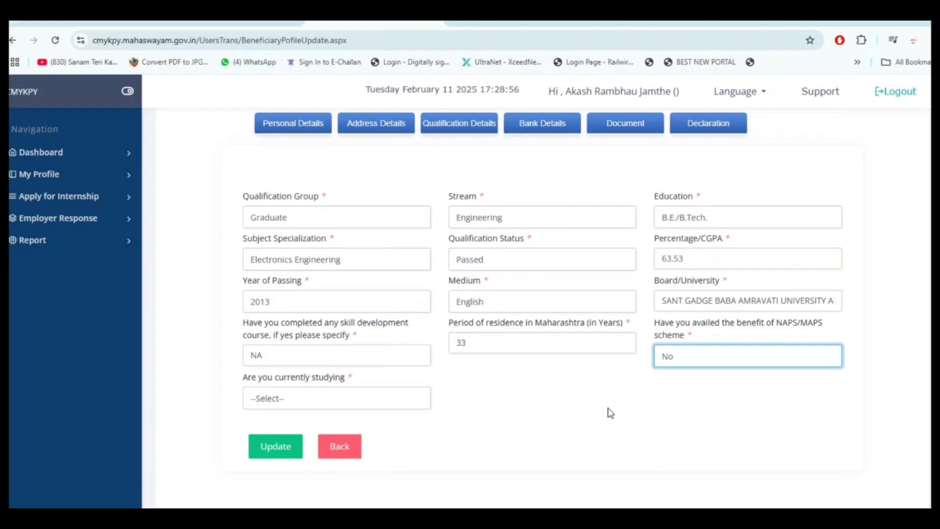
{"action": "left_click", "coordinate": [368, 400]}
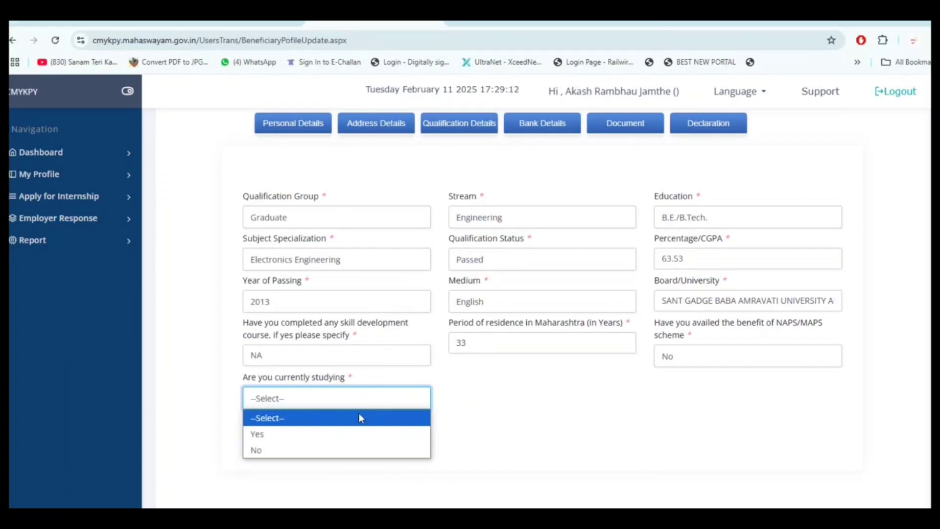
{"action": "left_click", "coordinate": [318, 450]}
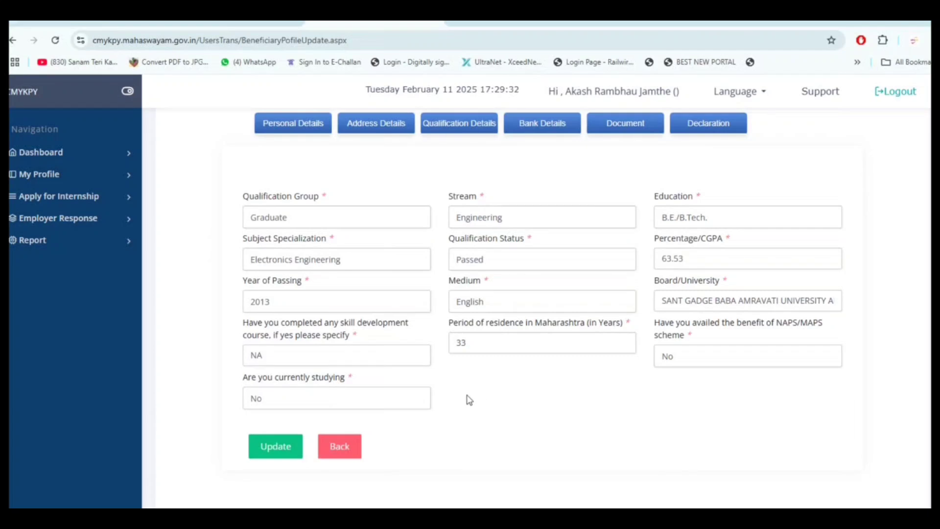
{"action": "left_click", "coordinate": [279, 448]}
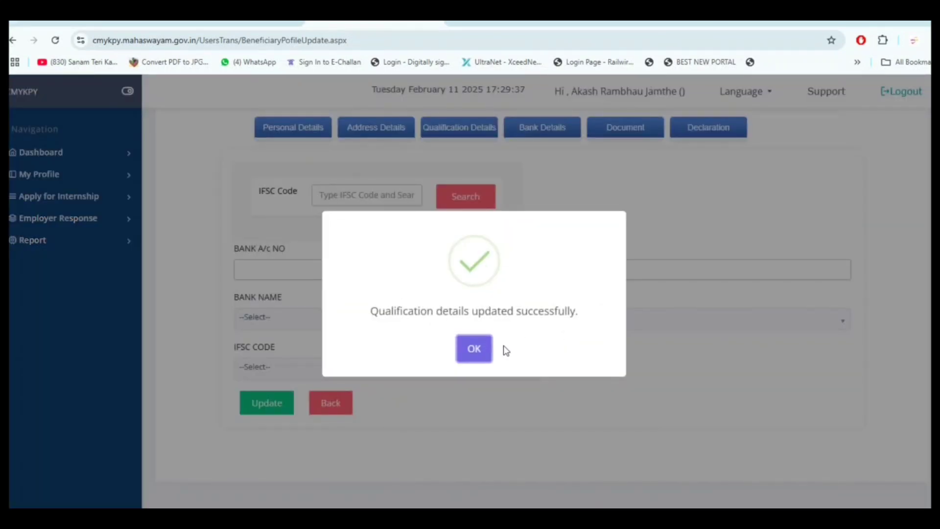
Dismiss the saved confirmation and look up the bank branch for IFSC SBIN0012712
{"action": "left_click", "coordinate": [478, 349]}
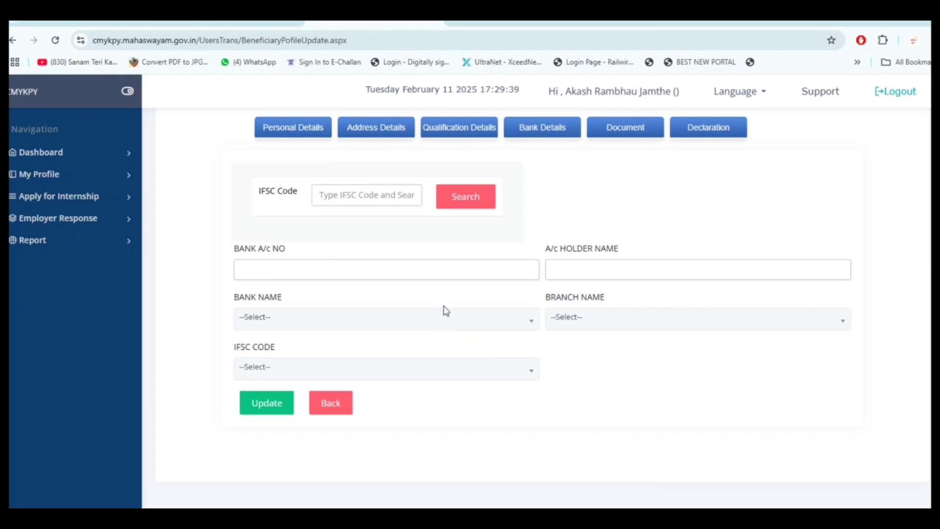
{"action": "left_click", "coordinate": [361, 196]}
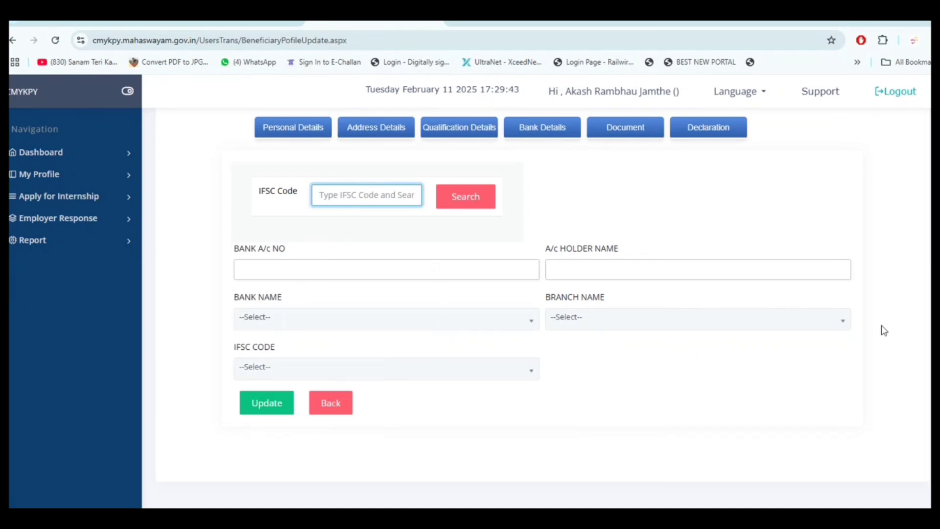
{"action": "type", "text": "SBIN"}
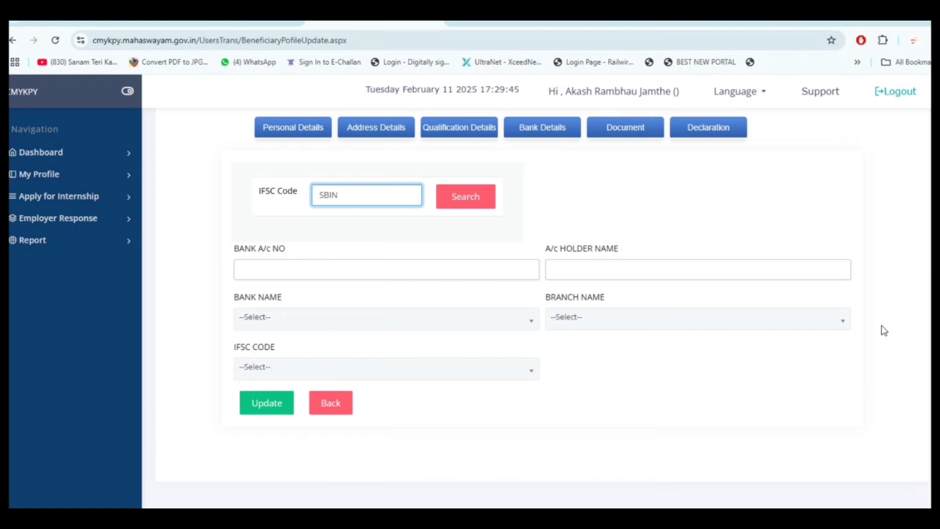
{"action": "type", "text": "00"}
{"action": "type", "text": "12712"}
{"action": "left_click", "coordinate": [464, 203]}
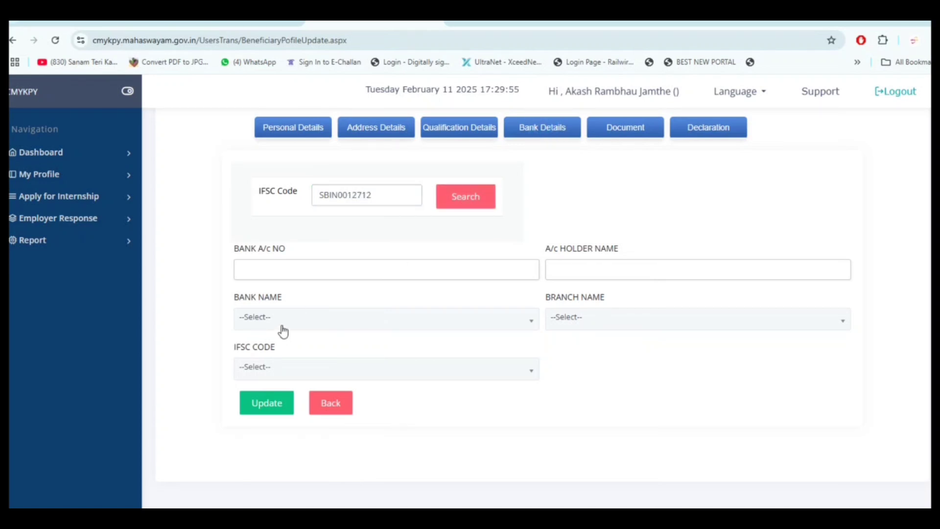
{"action": "left_click", "coordinate": [577, 274]}
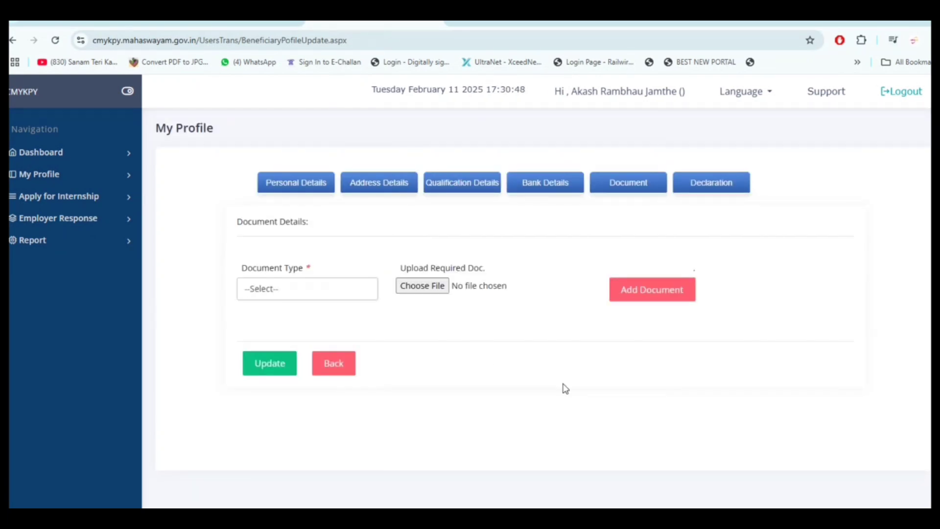
Upload a file as the Education Certificate document type and acknowledge the added-successfully message
{"action": "left_click", "coordinate": [358, 293]}
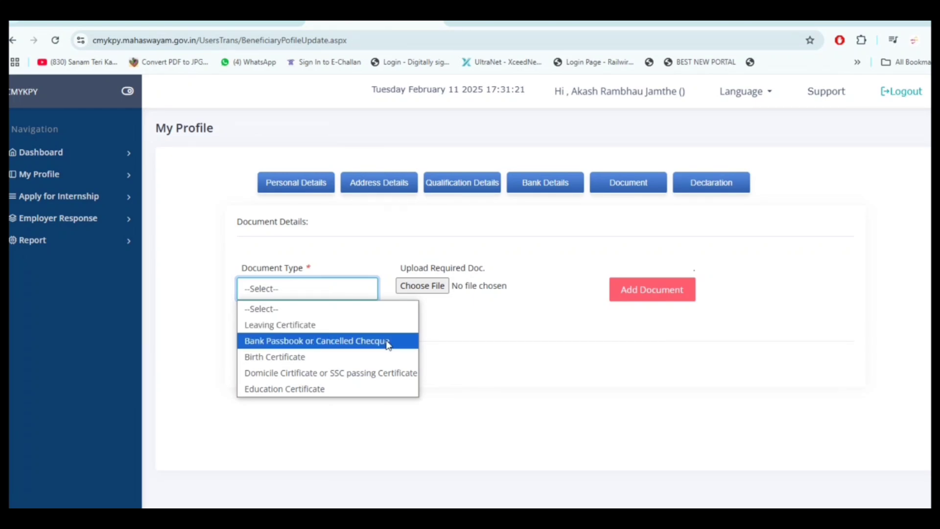
{"action": "left_click", "coordinate": [497, 368]}
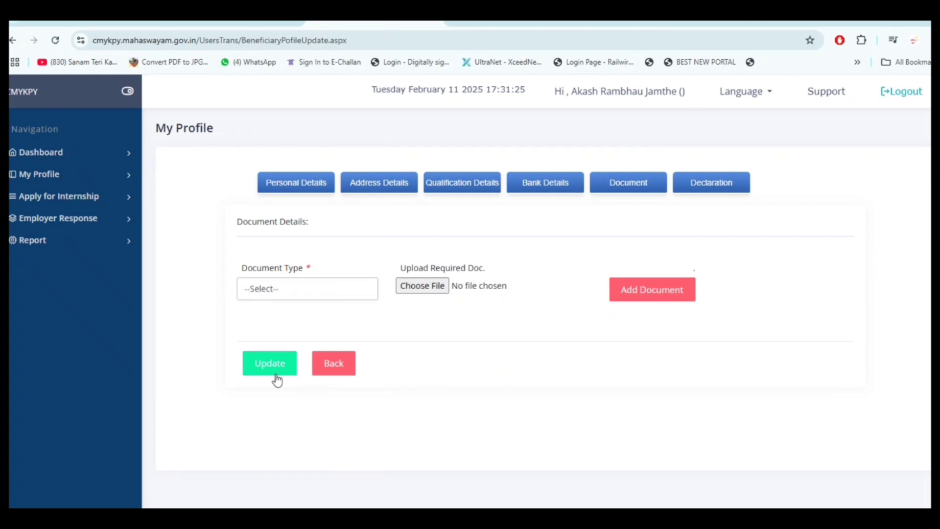
{"action": "left_click", "coordinate": [278, 293]}
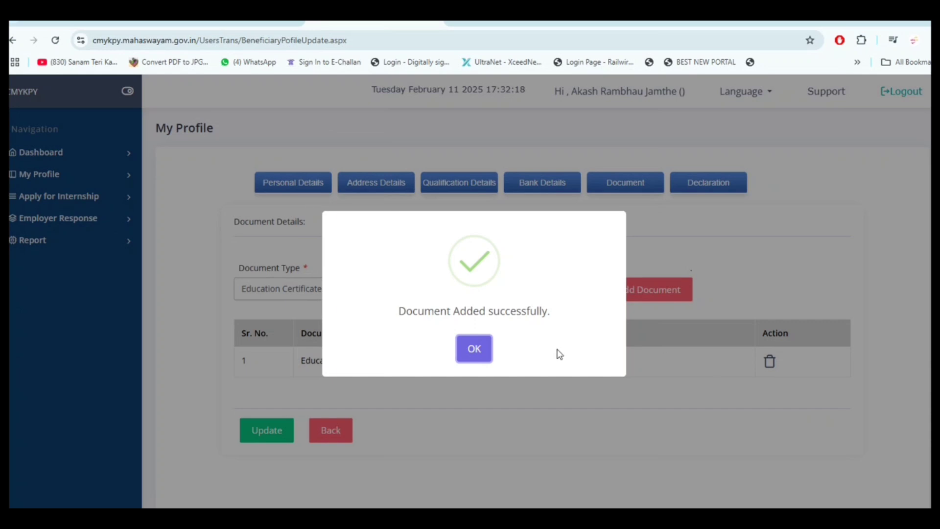
{"action": "left_click", "coordinate": [483, 355]}
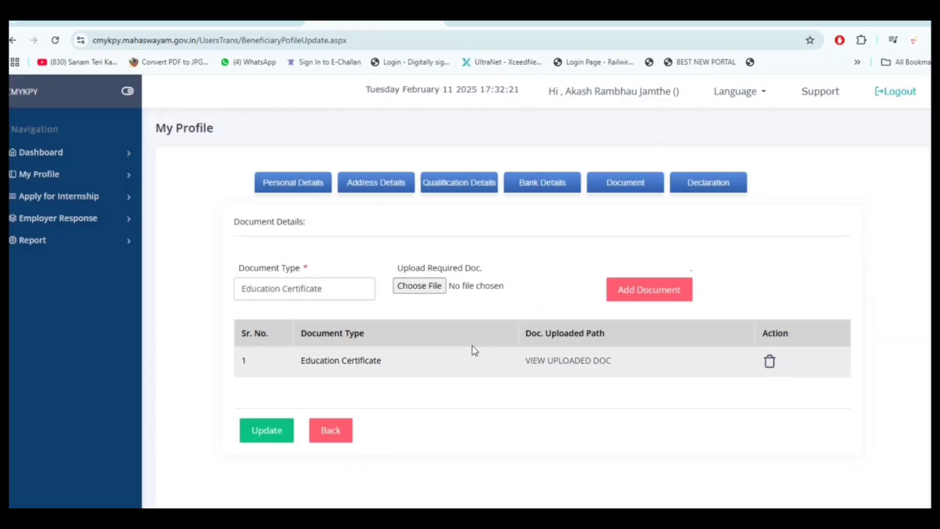
{"action": "left_click", "coordinate": [343, 294]}
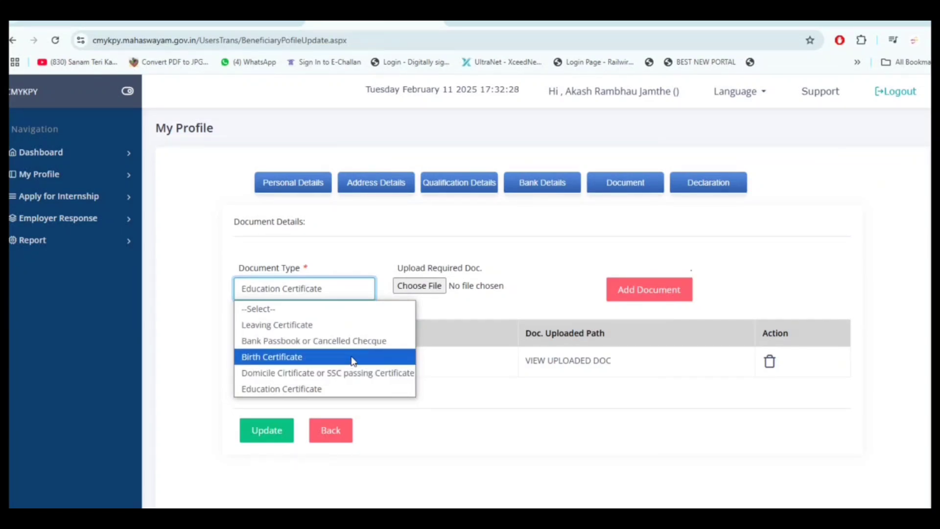
{"action": "left_click", "coordinate": [563, 406]}
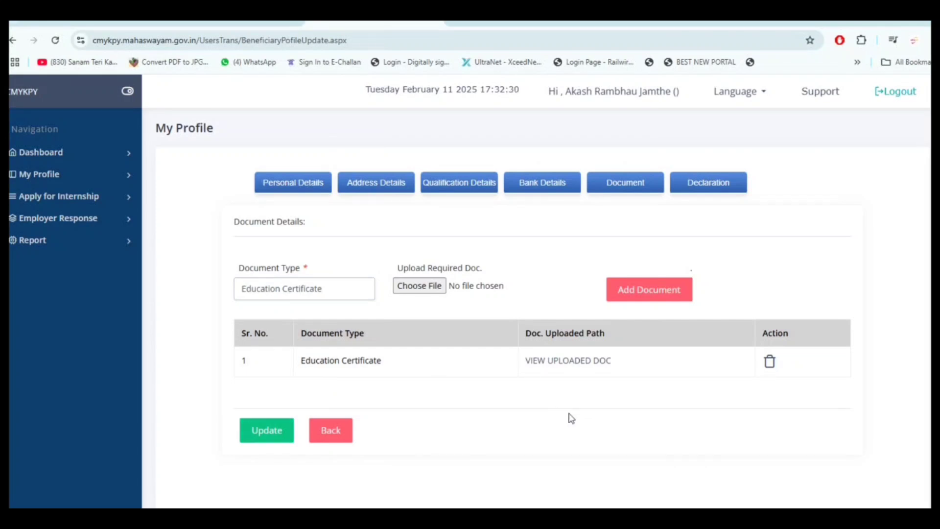
Update the uploaded documents, tick the declaration, then submit and confirm the intern profile
{"action": "left_click", "coordinate": [259, 441]}
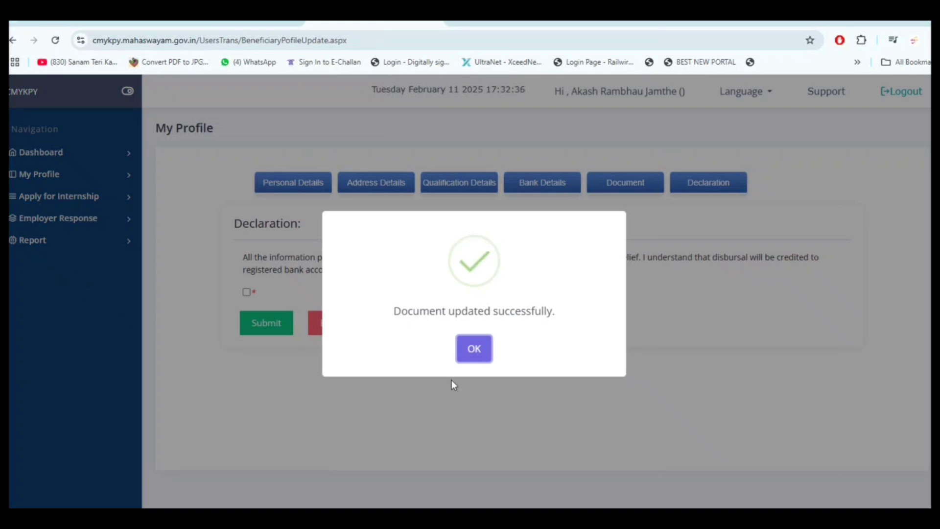
{"action": "left_click", "coordinate": [481, 359]}
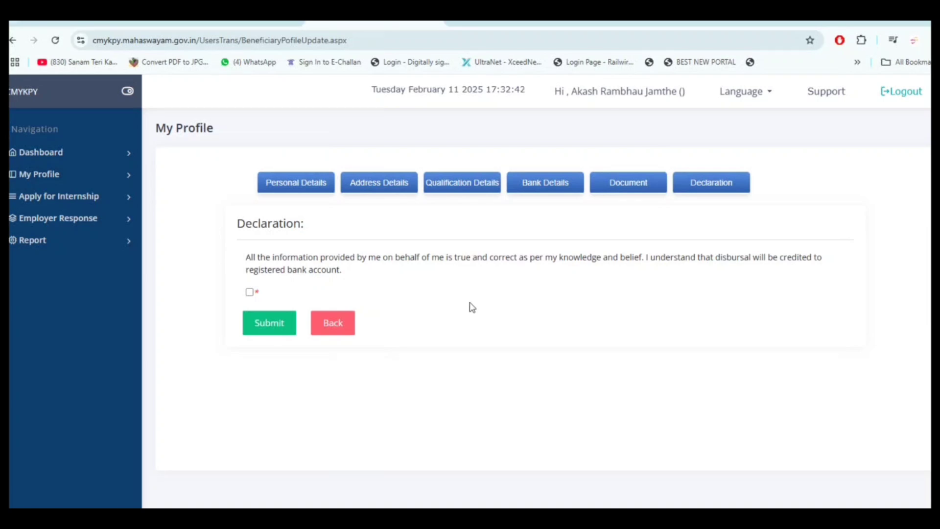
{"action": "left_click", "coordinate": [249, 293]}
{"action": "left_click", "coordinate": [265, 330]}
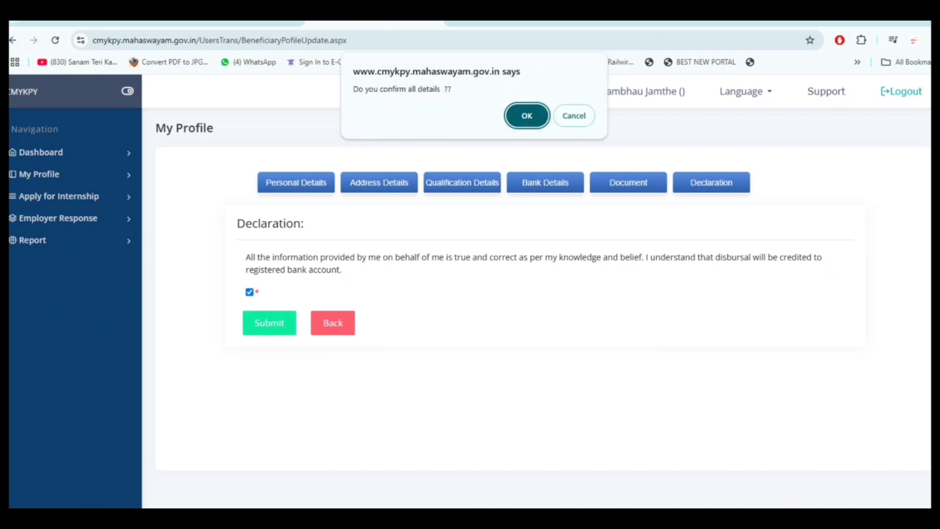
{"action": "left_click", "coordinate": [522, 123]}
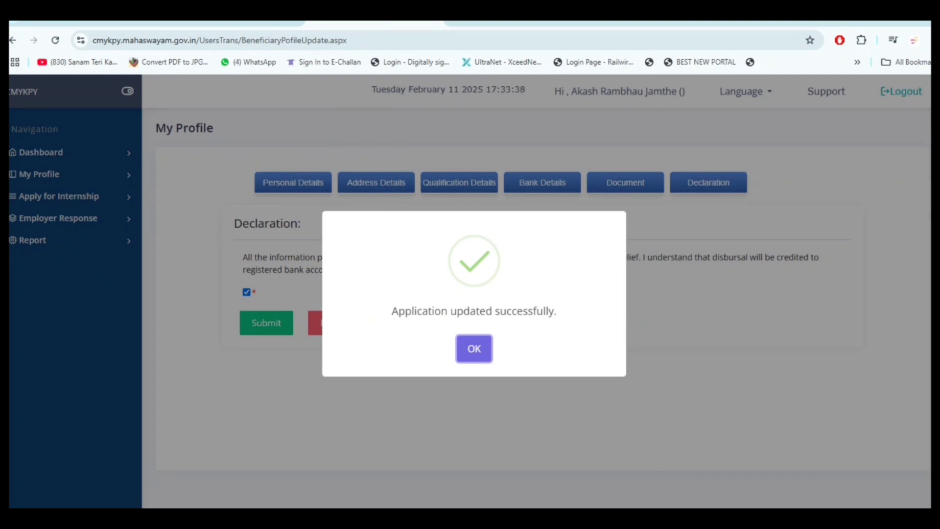
{"action": "key", "text": "Return"}
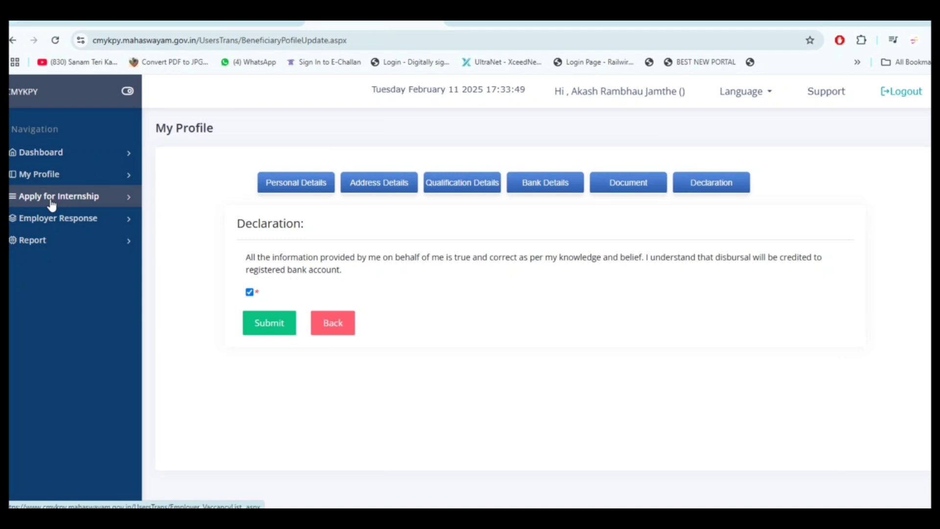
Open Apply for Internship and scroll across the Employer Vacancy List to see the Apply buttons
{"action": "left_click", "coordinate": [51, 197]}
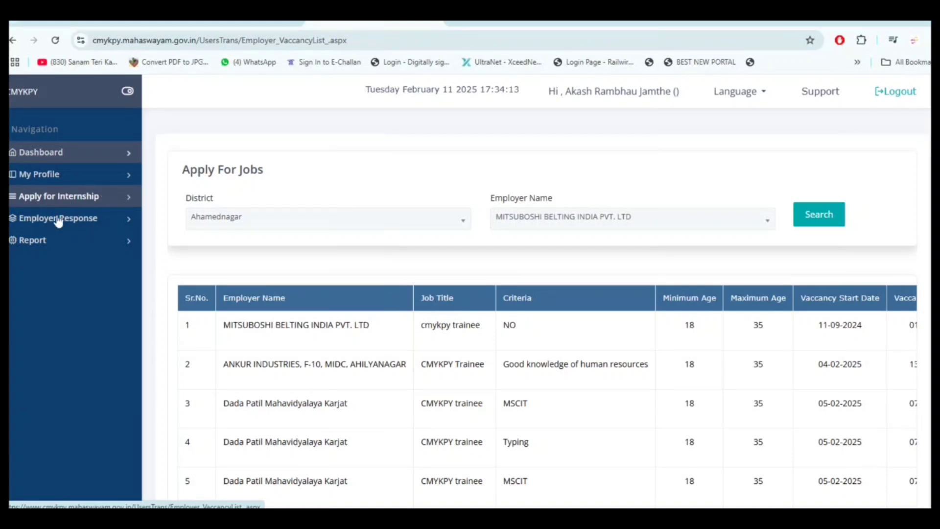
{"action": "scroll", "coordinate": [112, 248], "scroll_direction": "down", "scroll_amount": 4}
{"action": "scroll", "coordinate": [490, 338], "scroll_direction": "down", "scroll_amount": 3}
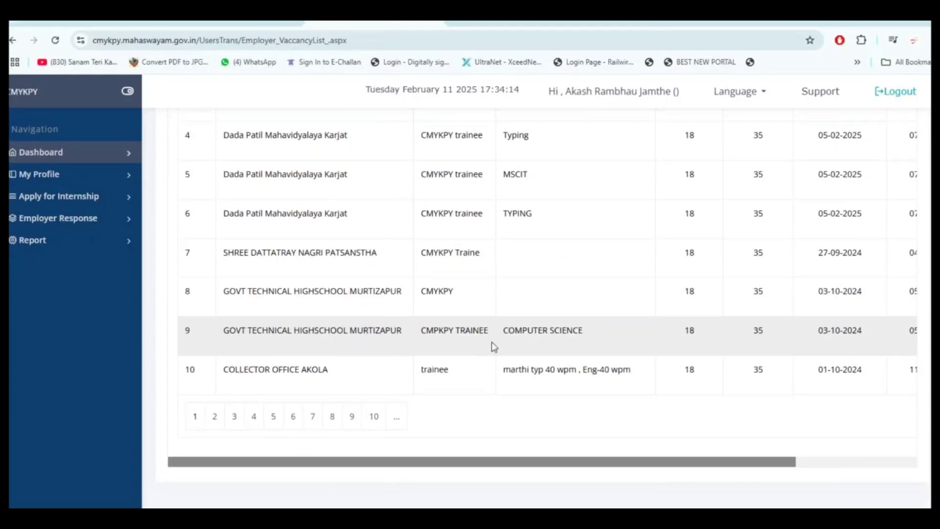
{"action": "left_click_drag", "start_coordinate": [534, 461], "coordinate": [713, 474]}
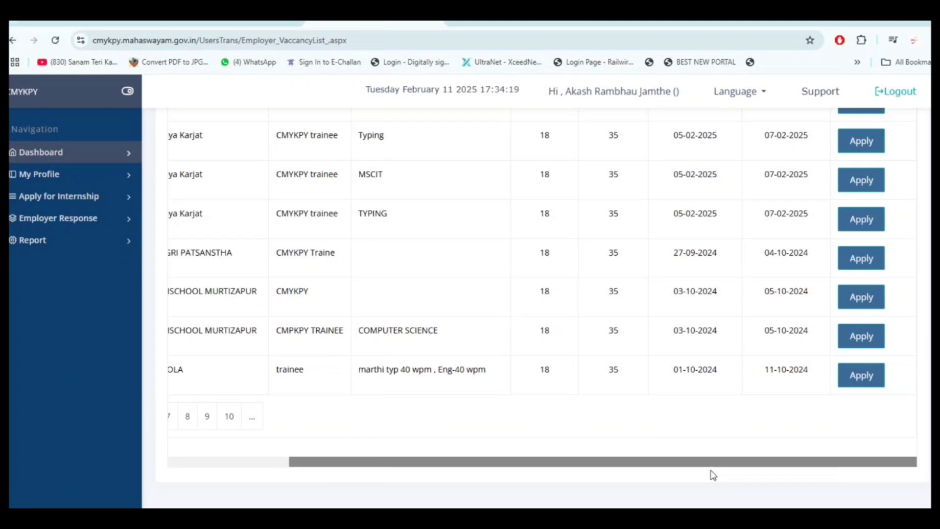
{"action": "scroll", "coordinate": [735, 451], "scroll_direction": "up", "scroll_amount": 5}
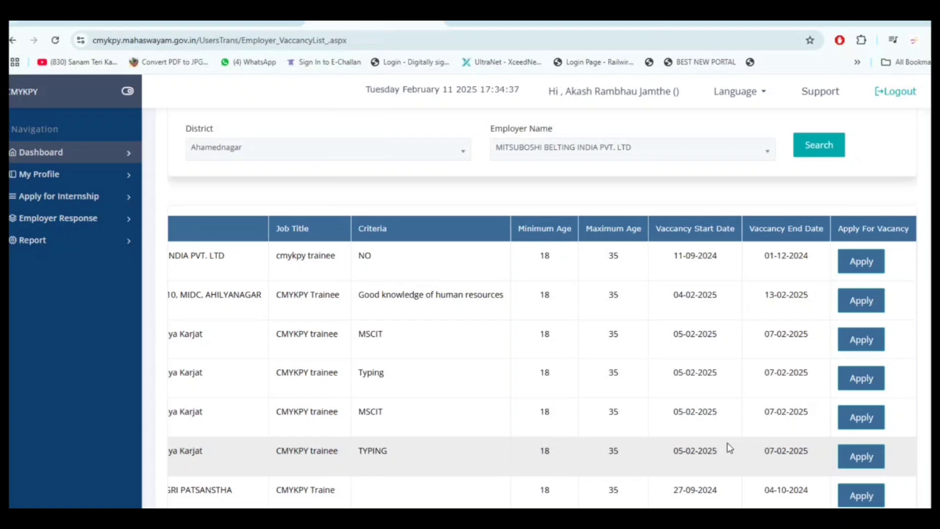
{"action": "scroll", "coordinate": [646, 500], "scroll_direction": "down", "scroll_amount": 3}
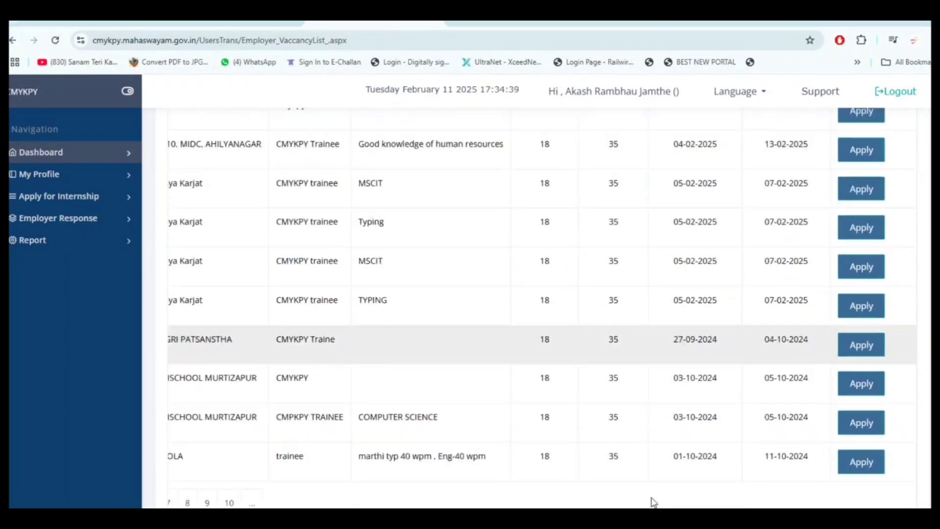
{"action": "scroll", "coordinate": [637, 499], "scroll_direction": "down", "scroll_amount": 2}
{"action": "left_click_drag", "start_coordinate": [626, 466], "coordinate": [395, 463]}
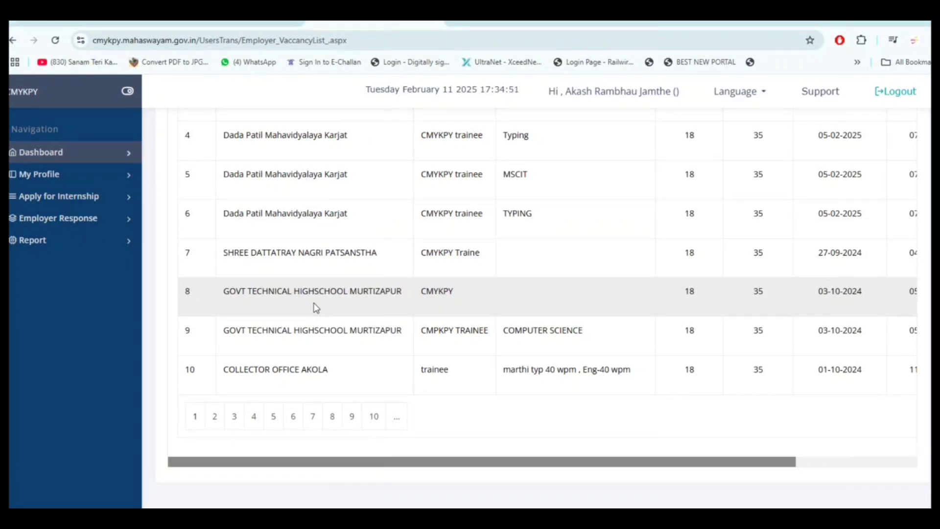
{"action": "scroll", "coordinate": [316, 307], "scroll_direction": "up", "scroll_amount": 6}
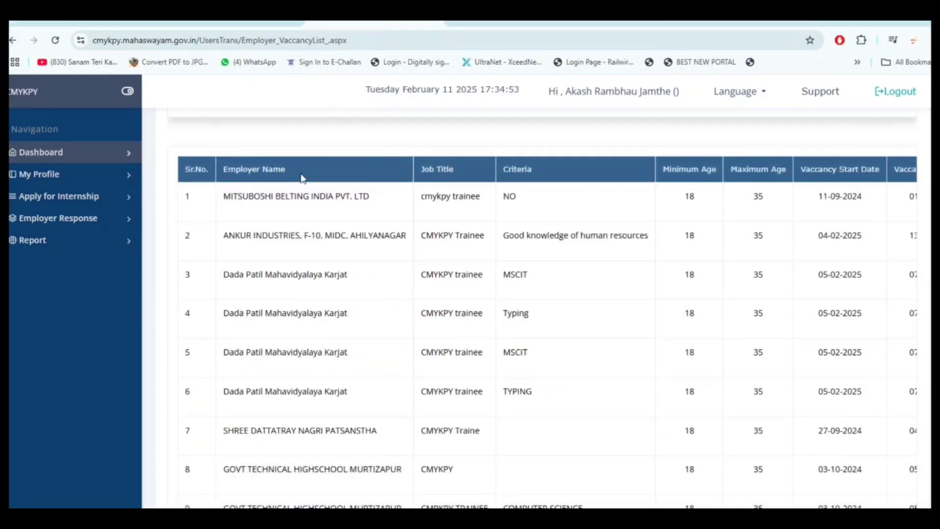
Filter vacancies to Amravati district with Amravati District office as the employer
{"action": "left_click", "coordinate": [298, 218]}
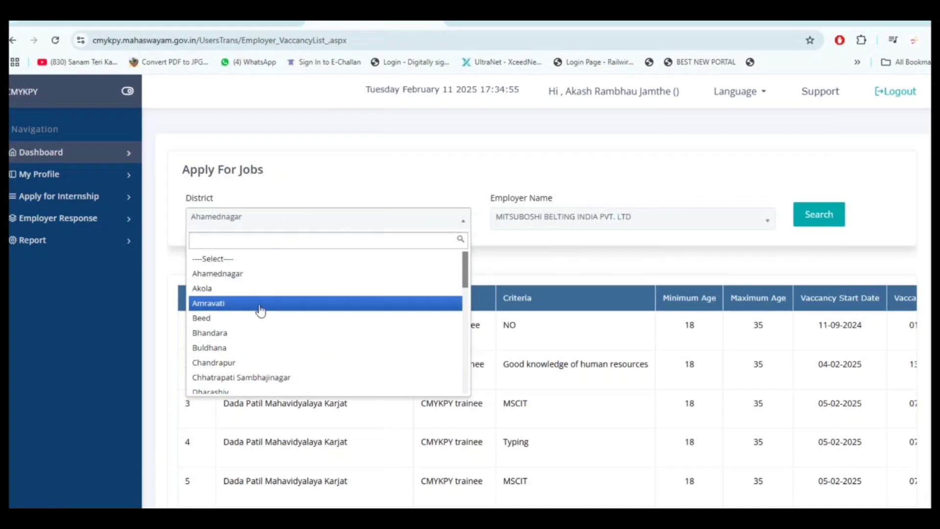
{"action": "left_click", "coordinate": [261, 304]}
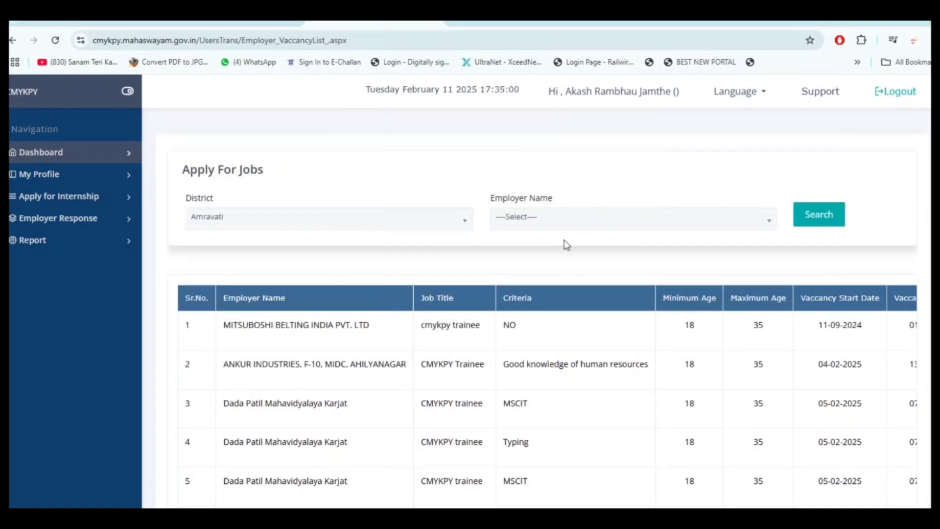
{"action": "left_click", "coordinate": [666, 226]}
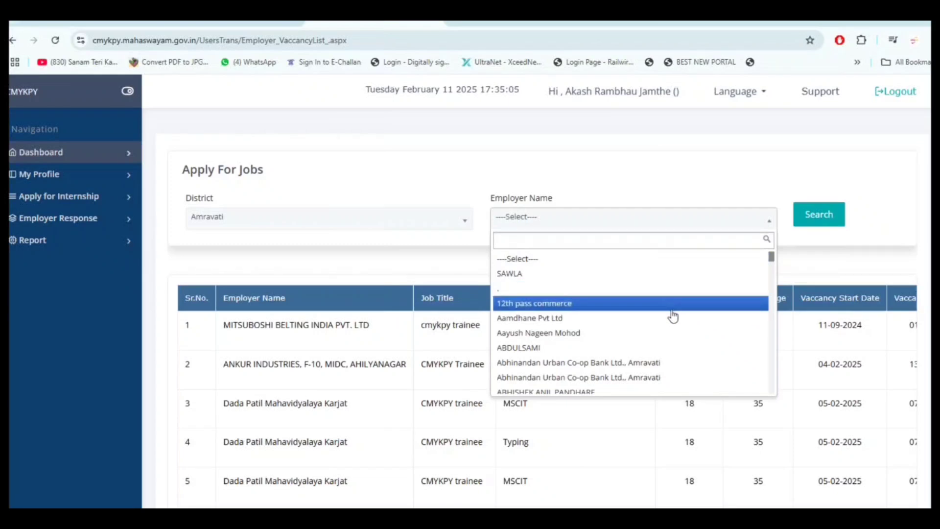
{"action": "scroll", "coordinate": [672, 315], "scroll_direction": "down", "scroll_amount": 5}
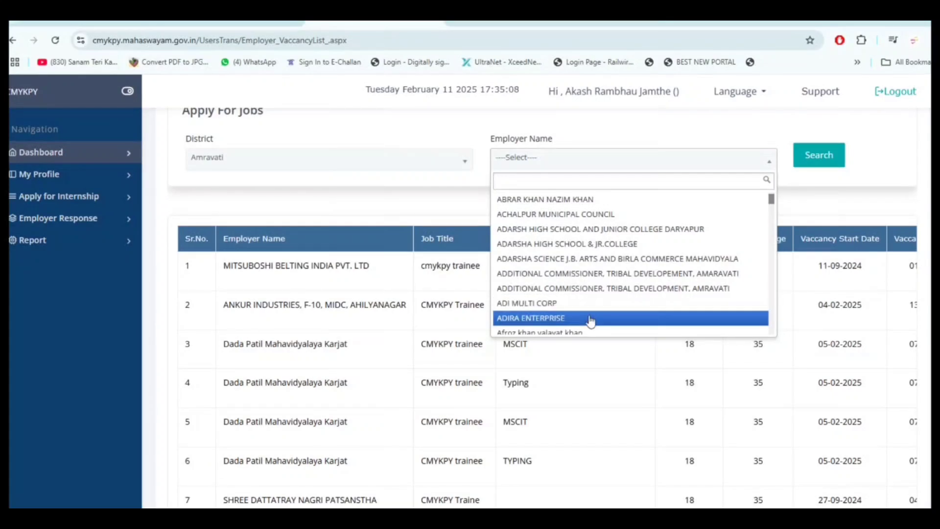
{"action": "scroll", "coordinate": [590, 321], "scroll_direction": "down", "scroll_amount": 2}
{"action": "scroll", "coordinate": [589, 321], "scroll_direction": "down", "scroll_amount": 2}
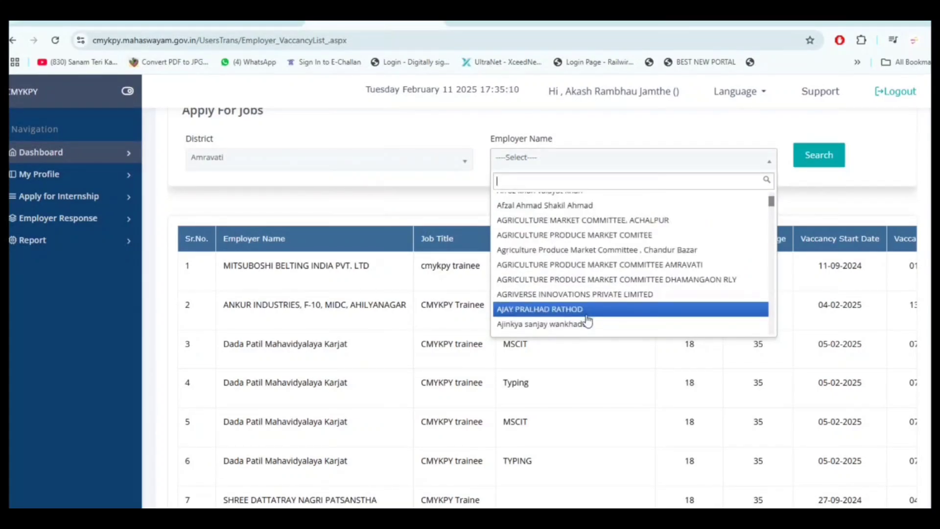
{"action": "scroll", "coordinate": [588, 321], "scroll_direction": "down", "scroll_amount": 4}
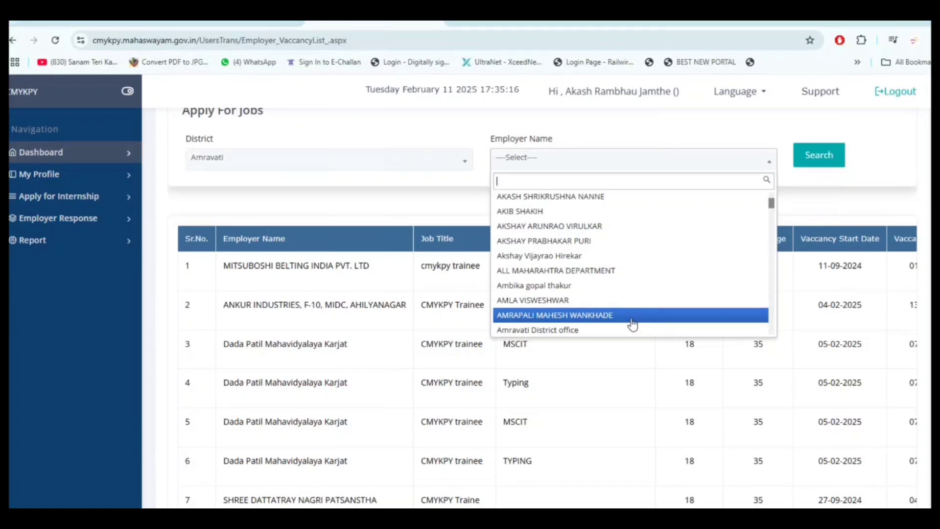
{"action": "scroll", "coordinate": [657, 307], "scroll_direction": "down", "scroll_amount": 2}
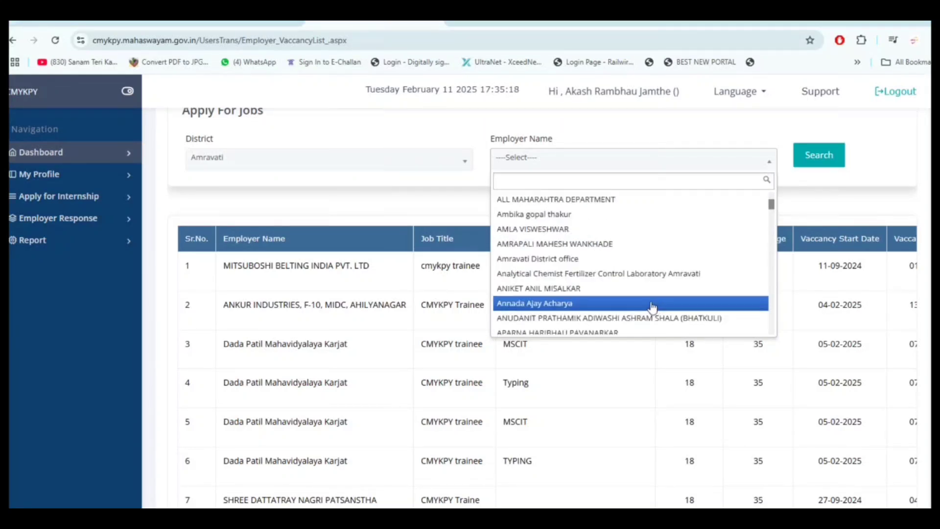
{"action": "left_click", "coordinate": [584, 259]}
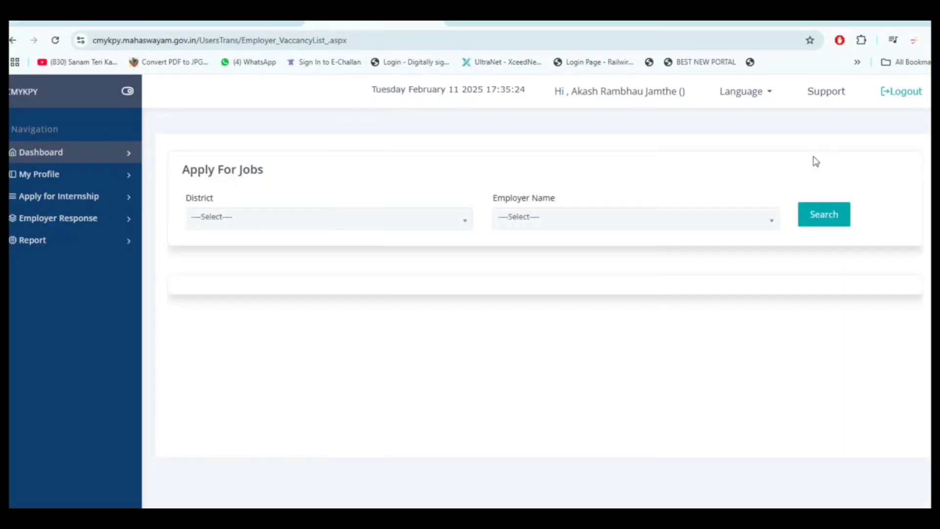
Search Amravati vacancies from ASSISTANT DIRECTOR AND PUBLIC PROSECUTOR, listing one MTS TRAINEE typing post
{"action": "left_click", "coordinate": [407, 227]}
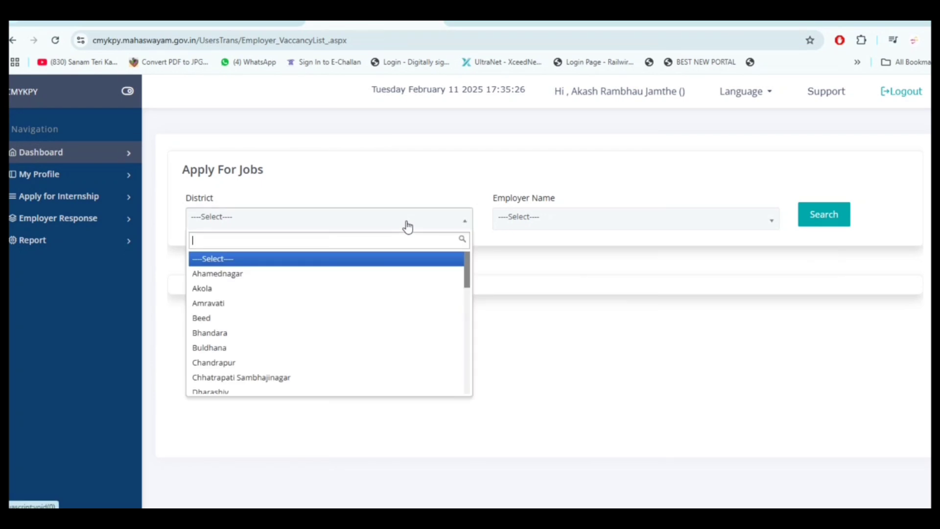
{"action": "left_click", "coordinate": [380, 306]}
{"action": "left_click", "coordinate": [637, 221]}
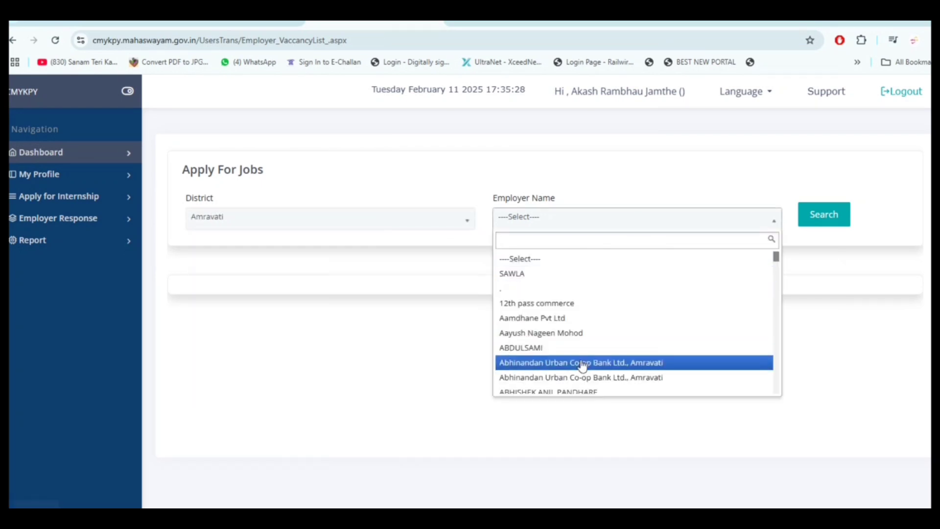
{"action": "scroll", "coordinate": [582, 364], "scroll_direction": "down", "scroll_amount": 6}
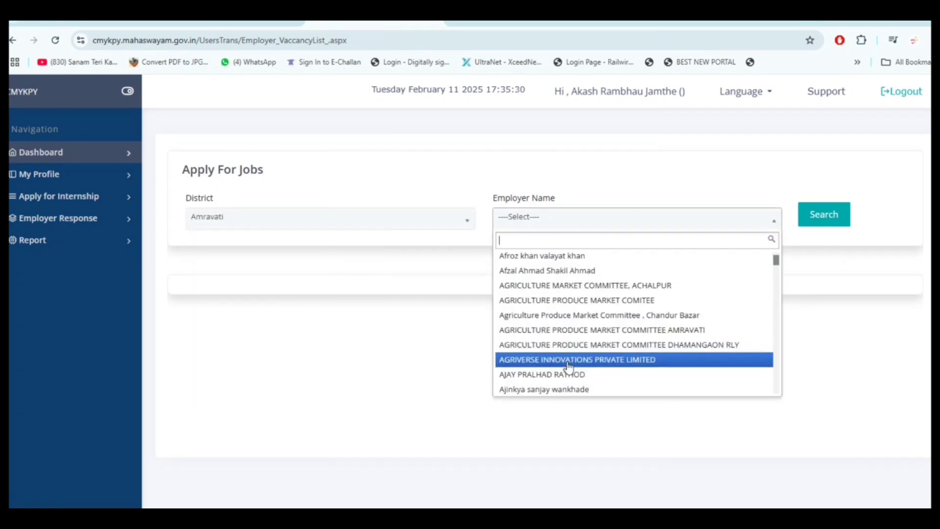
{"action": "scroll", "coordinate": [568, 366], "scroll_direction": "down", "scroll_amount": 4}
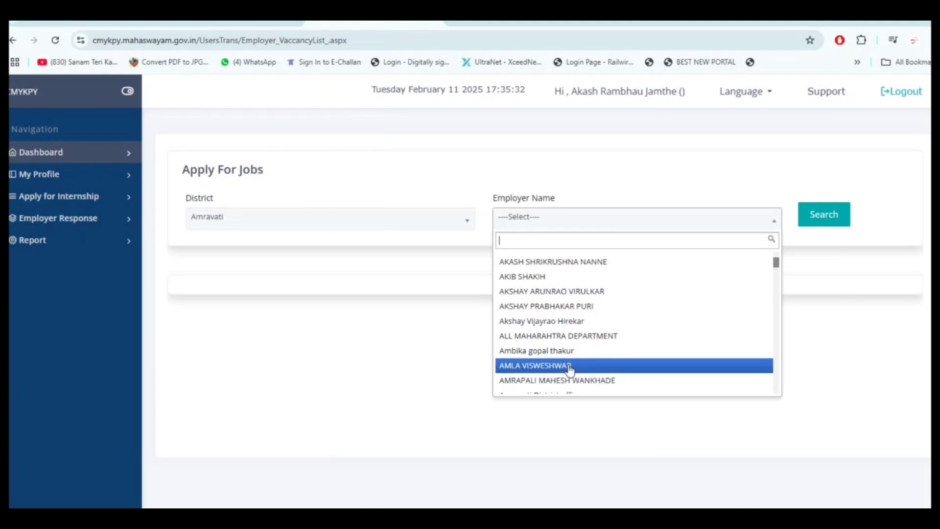
{"action": "scroll", "coordinate": [570, 368], "scroll_direction": "down", "scroll_amount": 3}
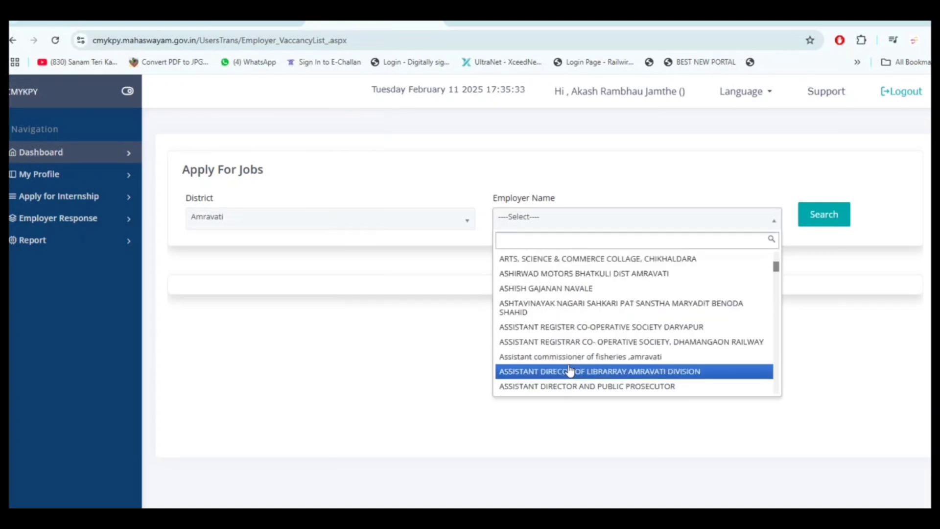
{"action": "left_click", "coordinate": [619, 396]}
{"action": "left_click", "coordinate": [832, 215]}
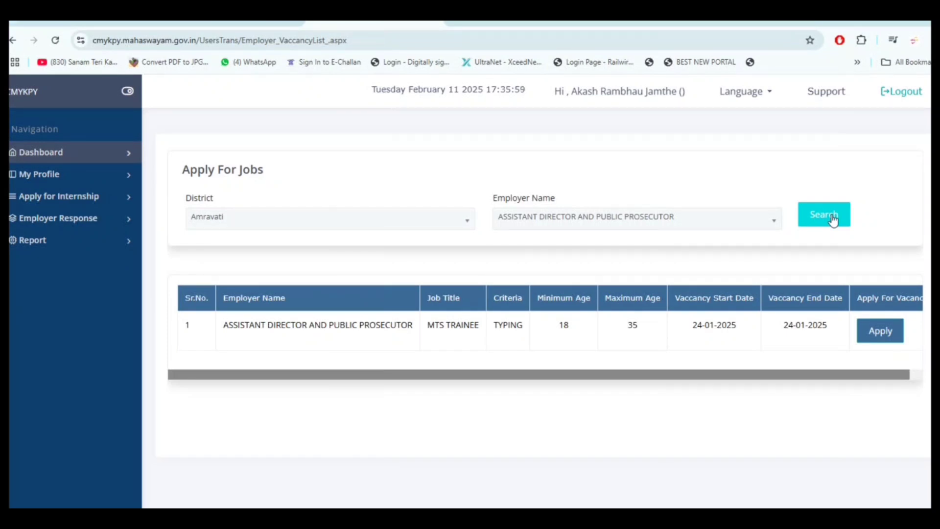
Search vacancies with CENTRAL BANK OF INDIA (DISTRICT LEAD BANK) as the employer
{"action": "left_click_drag", "start_coordinate": [873, 376], "coordinate": [912, 376]}
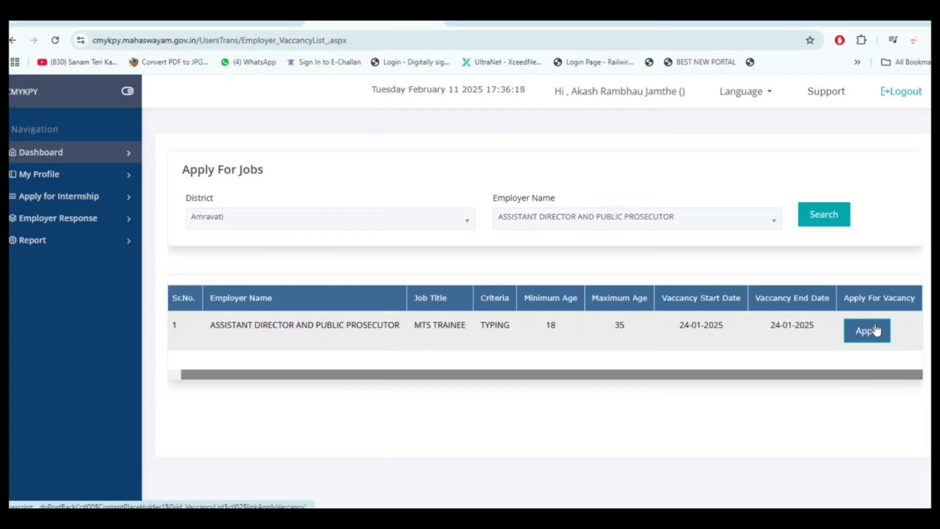
{"action": "left_click", "coordinate": [665, 221]}
{"action": "scroll", "coordinate": [640, 329], "scroll_direction": "down", "scroll_amount": 5}
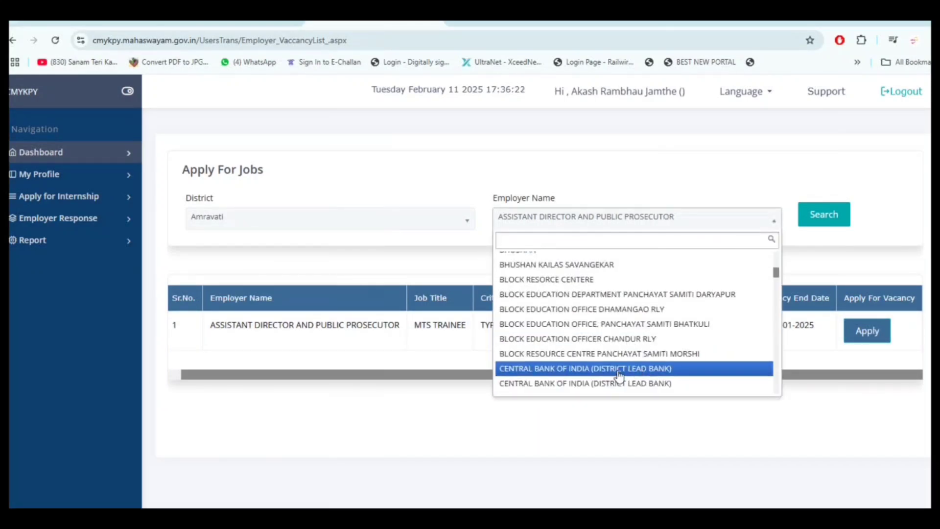
{"action": "left_click", "coordinate": [620, 369]}
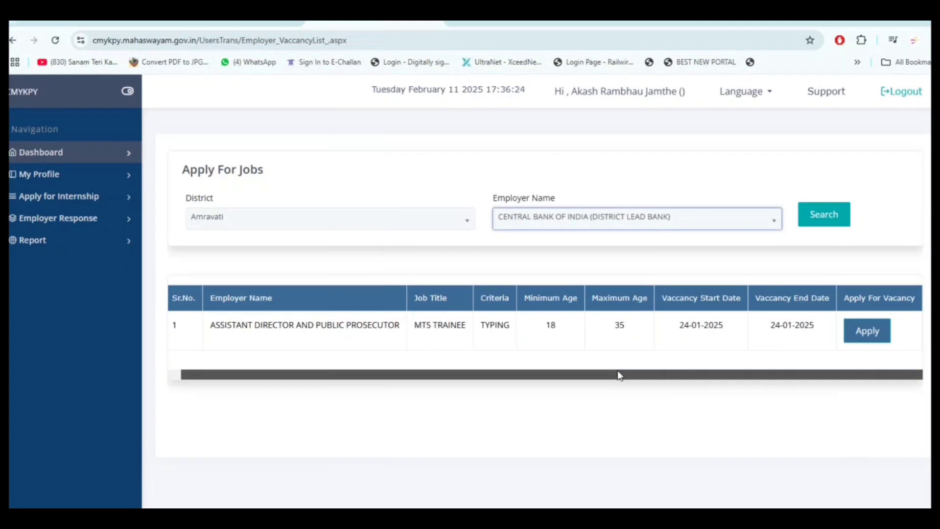
{"action": "left_click", "coordinate": [813, 218]}
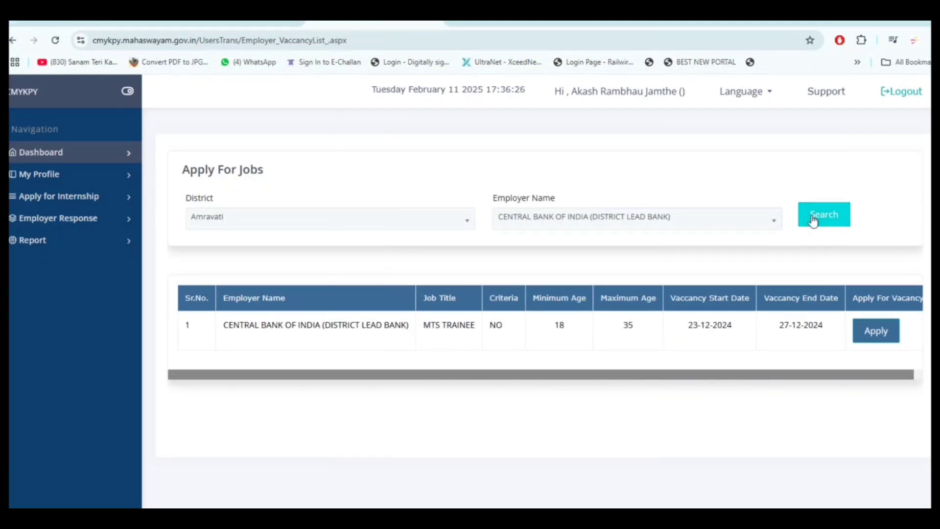
Search again with COLLECTOR OFFICE as the employer
{"action": "left_click", "coordinate": [632, 218]}
{"action": "left_click", "coordinate": [607, 379]}
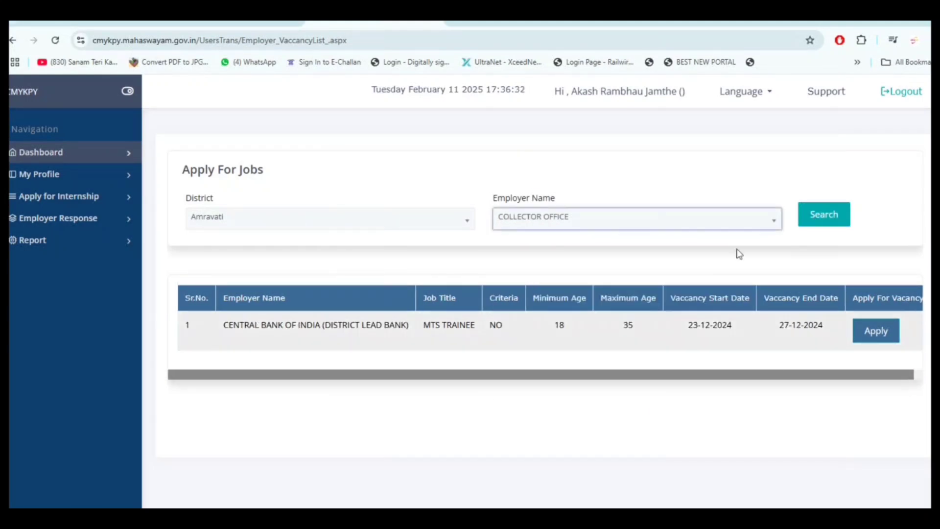
{"action": "left_click", "coordinate": [822, 215]}
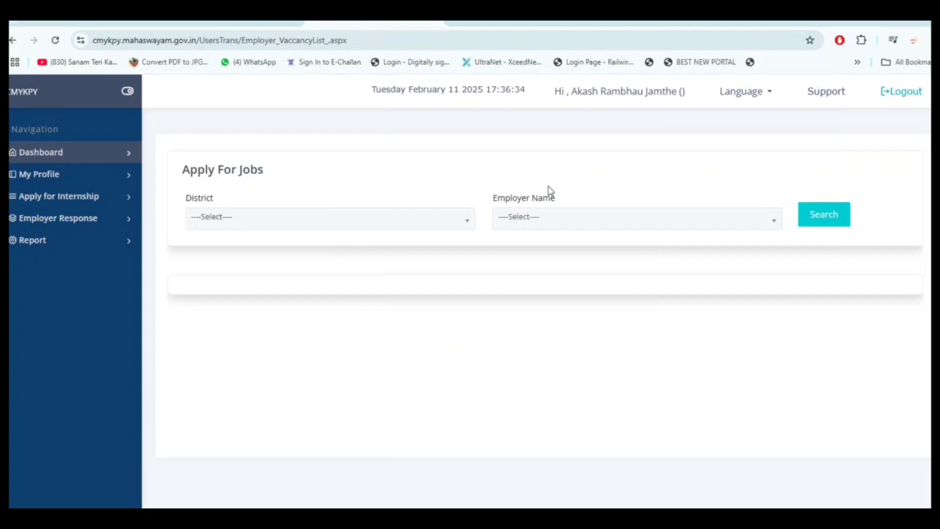
Search Amravati vacancies from DISTRICT VOCATIONAL EDUCATION & TRAINING OFFICE
{"action": "left_click", "coordinate": [392, 220]}
{"action": "left_click", "coordinate": [309, 311]}
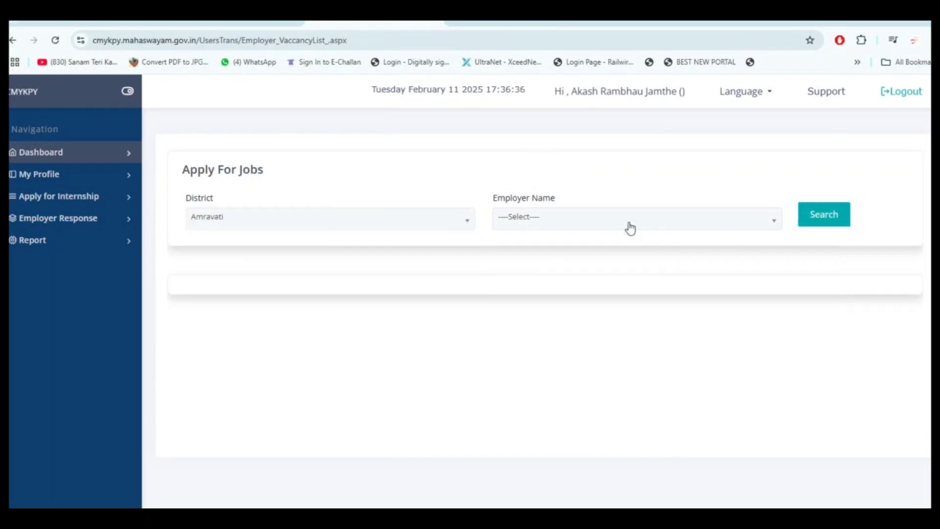
{"action": "left_click", "coordinate": [630, 222]}
{"action": "scroll", "coordinate": [585, 363], "scroll_direction": "down", "scroll_amount": 10}
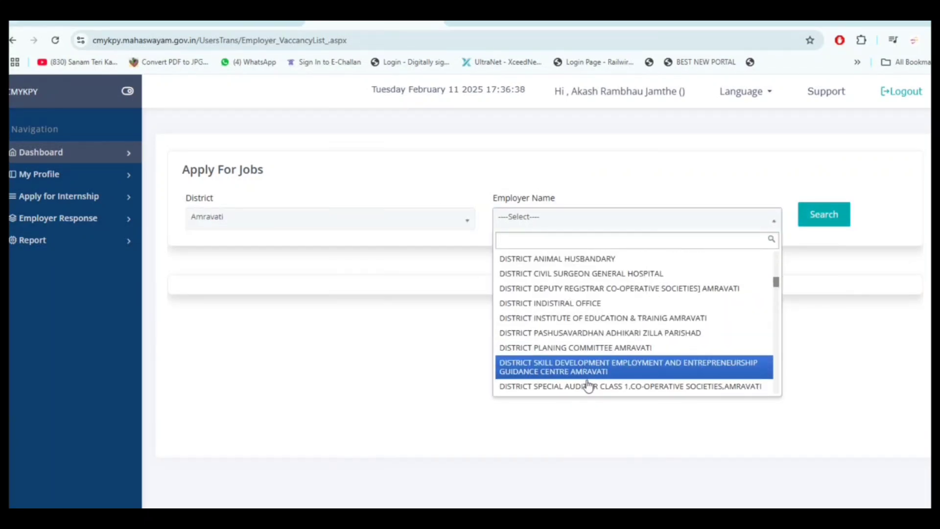
{"action": "scroll", "coordinate": [593, 389], "scroll_direction": "down", "scroll_amount": 2}
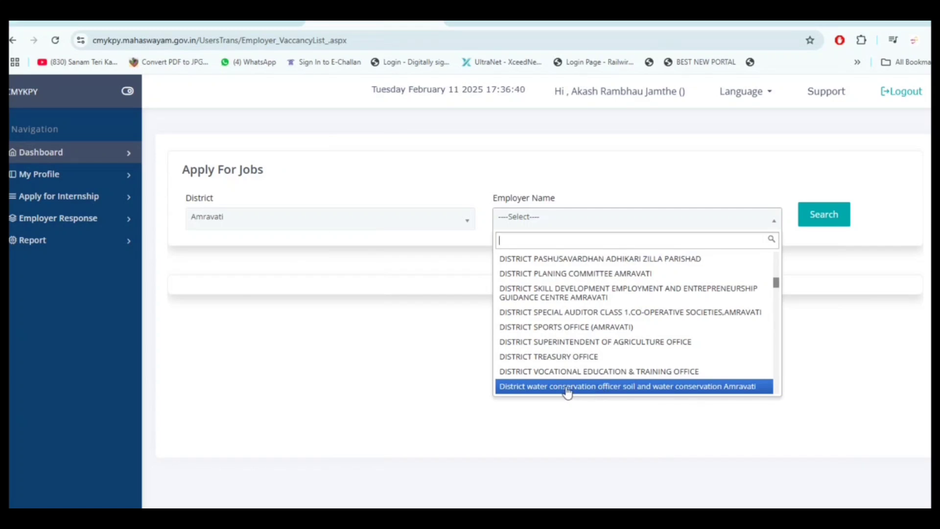
{"action": "left_click", "coordinate": [591, 373]}
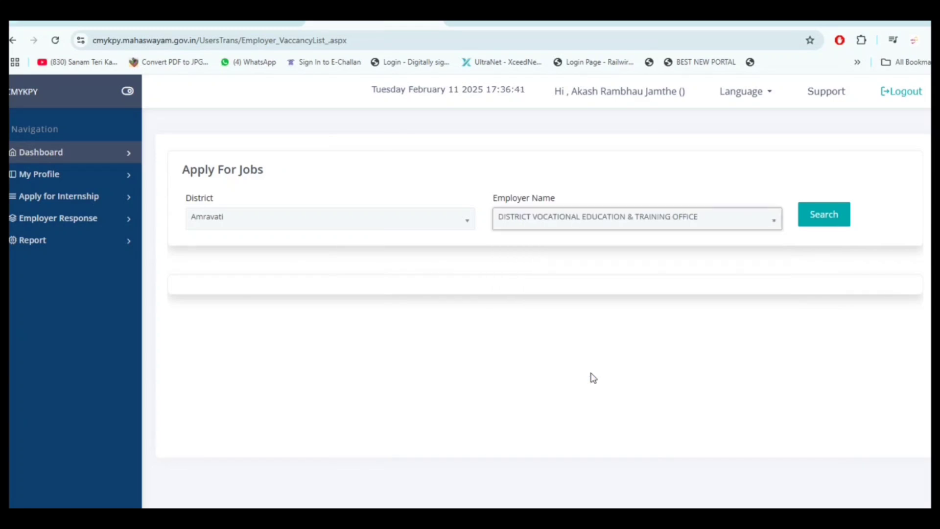
{"action": "left_click", "coordinate": [832, 219]}
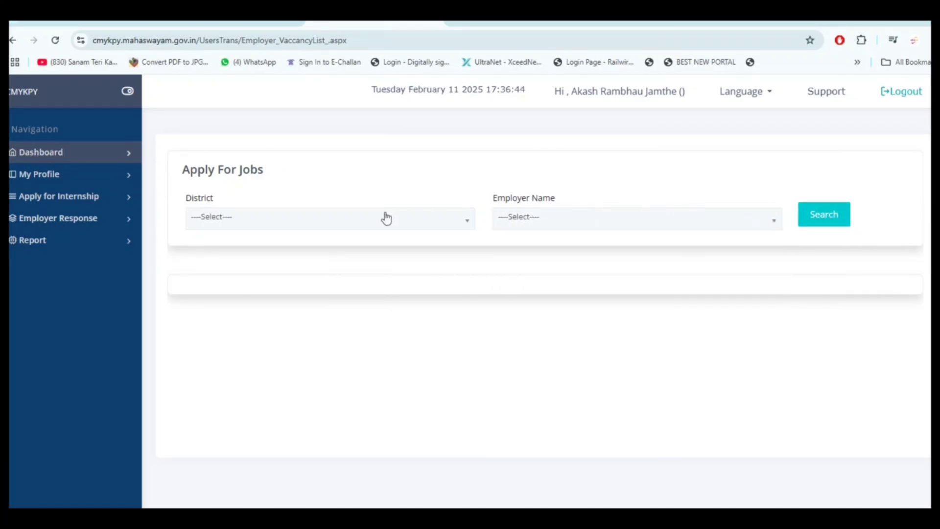
Search Amravati vacancies from CENTRAL BANK OF INDIA (DISTRICT LEAD BANK), showing one MTS TRAINEE post
{"action": "left_click", "coordinate": [334, 219]}
{"action": "left_click", "coordinate": [283, 306]}
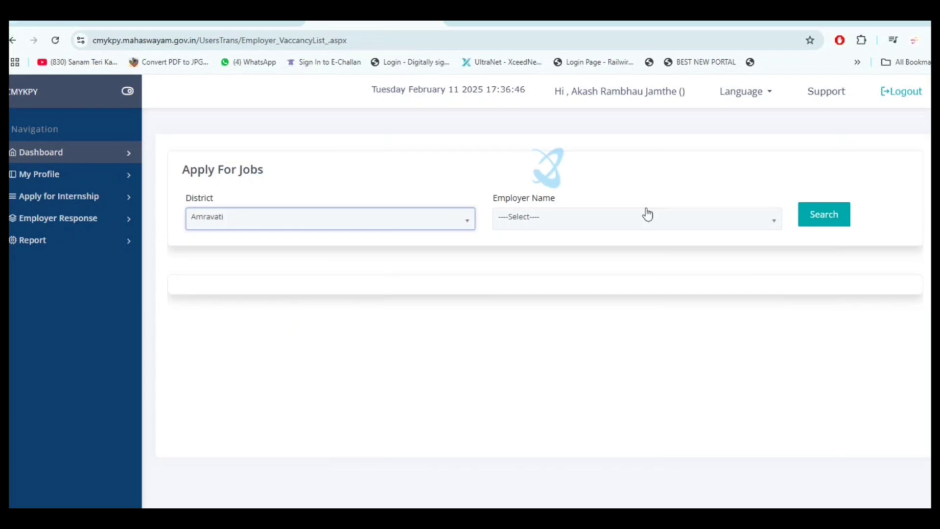
{"action": "left_click", "coordinate": [647, 217]}
{"action": "scroll", "coordinate": [615, 325], "scroll_direction": "down", "scroll_amount": 5}
{"action": "scroll", "coordinate": [615, 327], "scroll_direction": "down", "scroll_amount": 5}
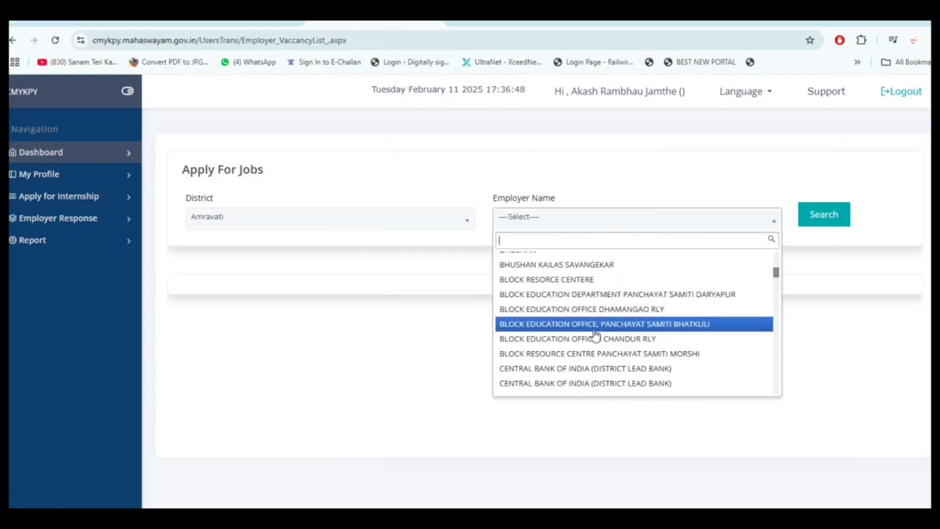
{"action": "left_click", "coordinate": [600, 386]}
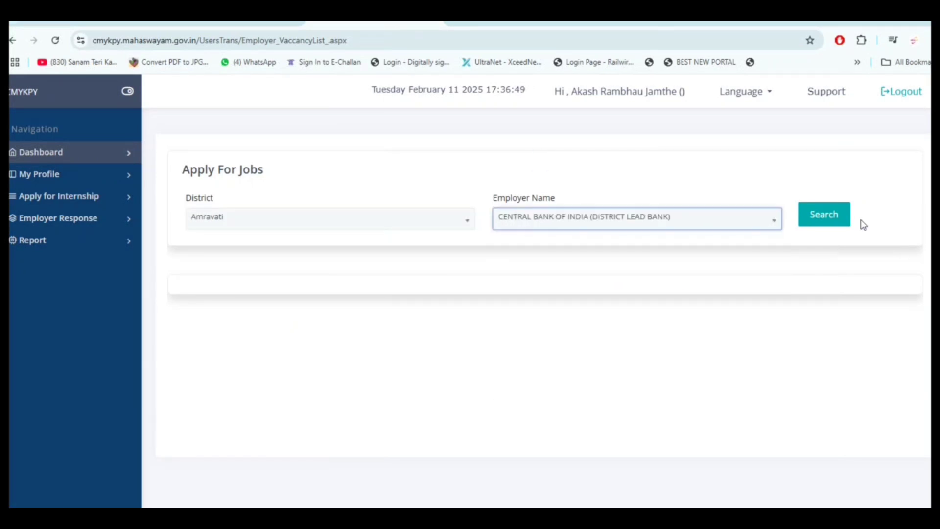
{"action": "left_click", "coordinate": [831, 220]}
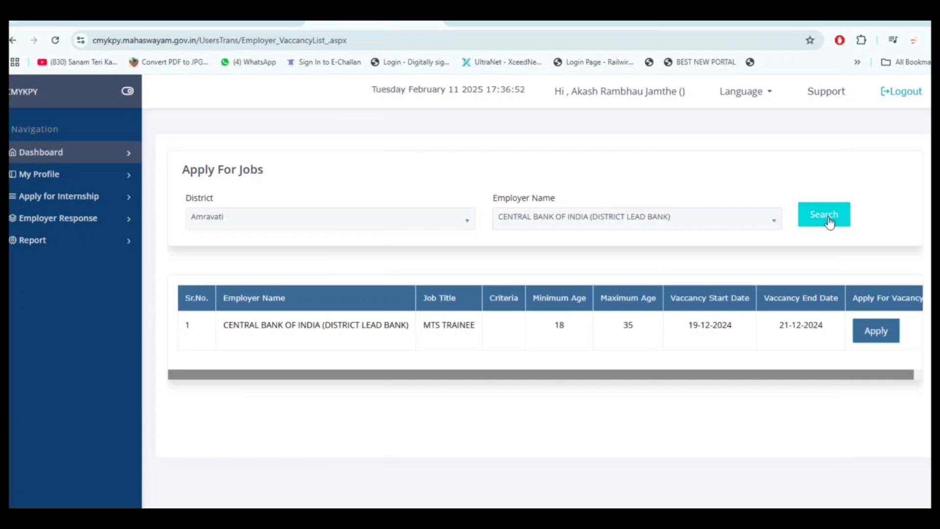